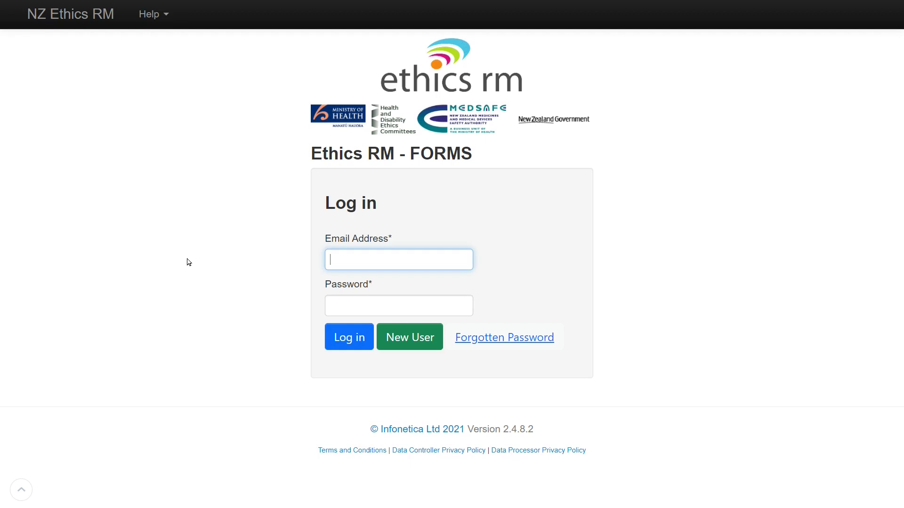
Log in with the account e-mail and password.
{"action": "key", "text": "Tab"}
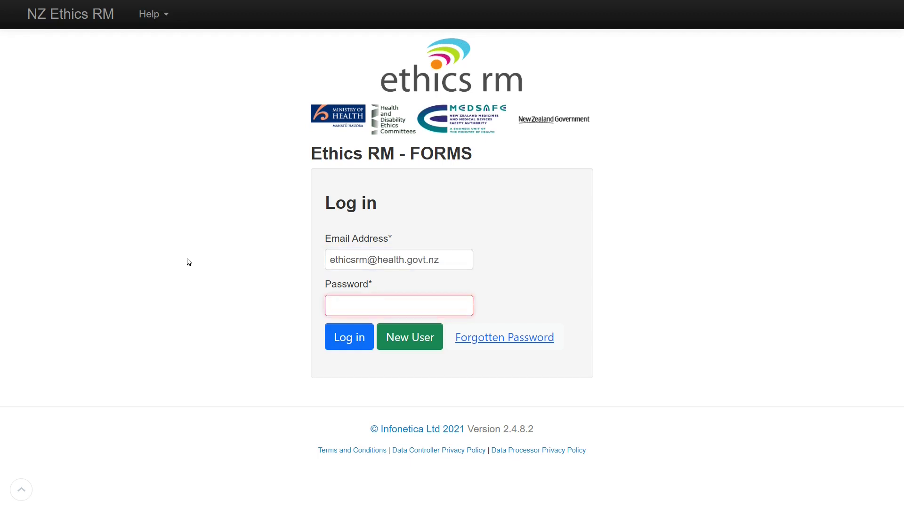
{"action": "type", "text": "•••••••••"}
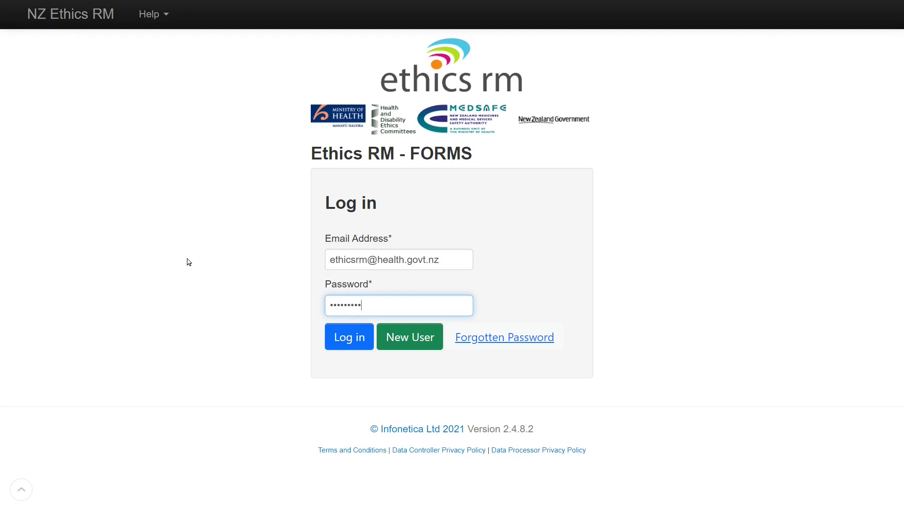
{"action": "left_click", "coordinate": [341, 342]}
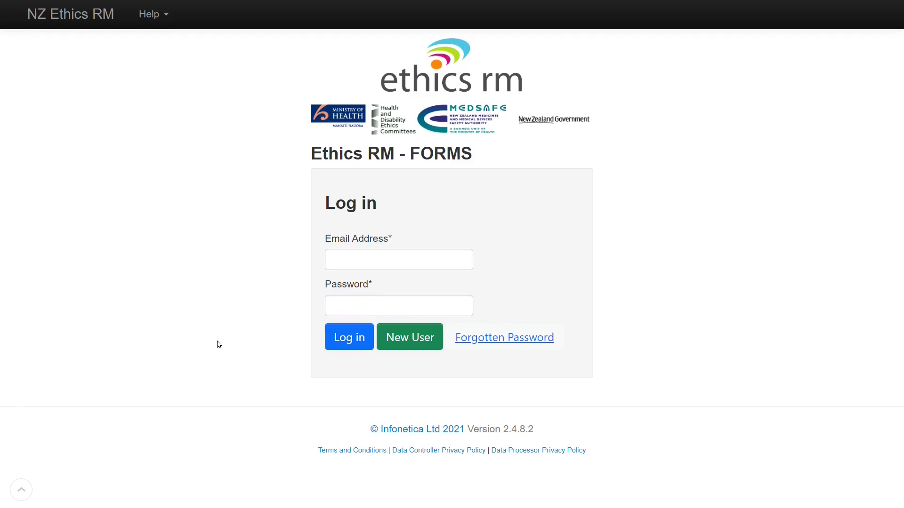
Start a new user registration with title Mr and the user's first and last name.
{"action": "left_click", "coordinate": [413, 347]}
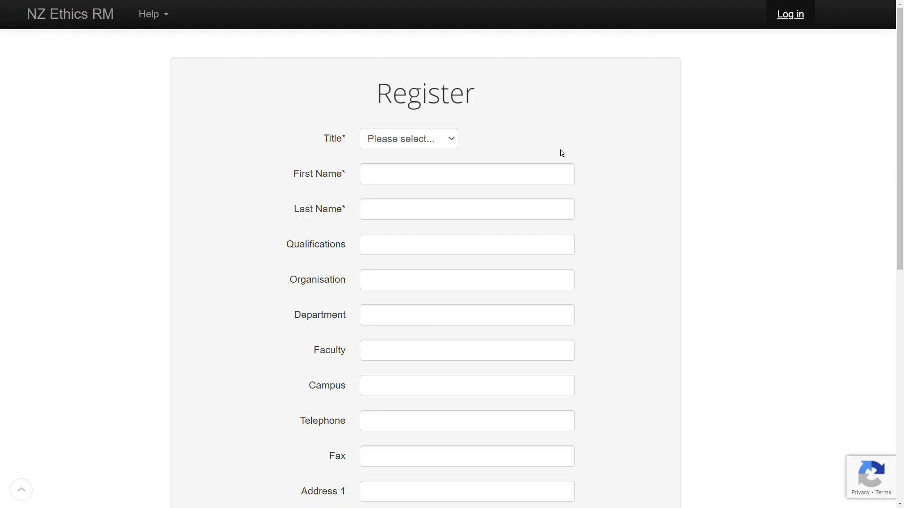
{"action": "left_click", "coordinate": [442, 138]}
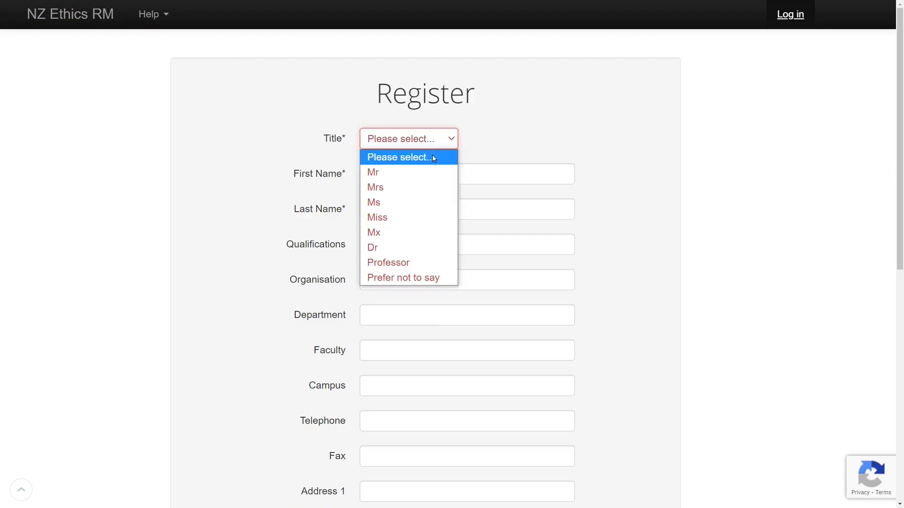
{"action": "left_click", "coordinate": [420, 170]}
{"action": "type", "text": "HDEC"}
{"action": "key", "text": "Tab"}
{"action": "type", "text": "Res"}
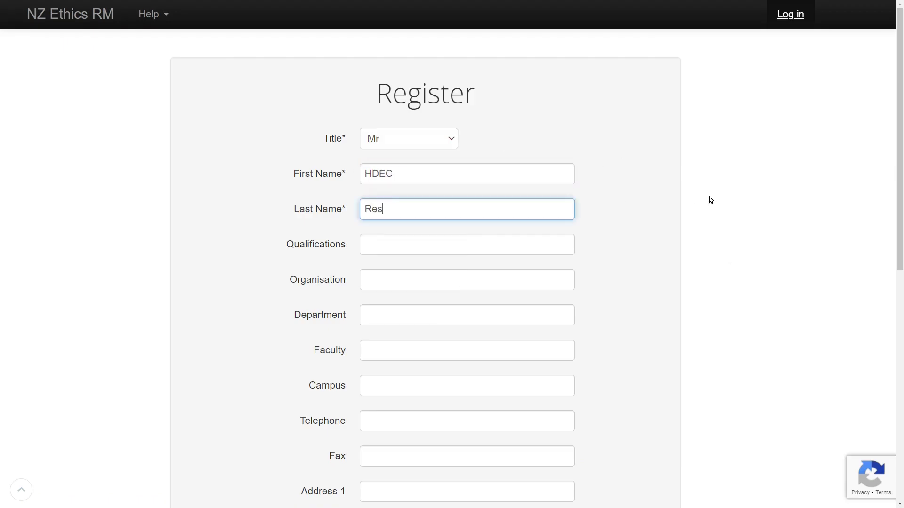
{"action": "type", "text": "earcher"}
{"action": "left_click_drag", "start_coordinate": [899, 181], "coordinate": [866, 422]}
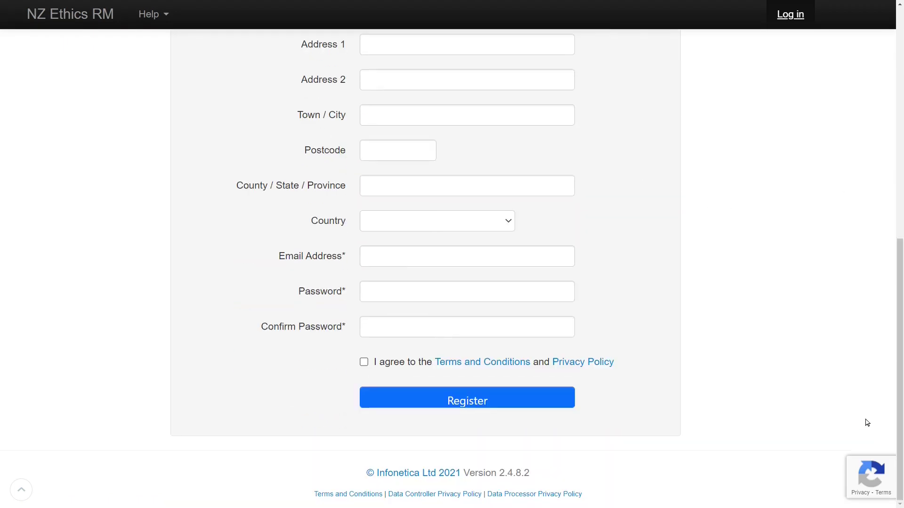
Enter the user's e-mail, password and confirmation, agree to the terms, and register.
{"action": "left_click", "coordinate": [550, 262]}
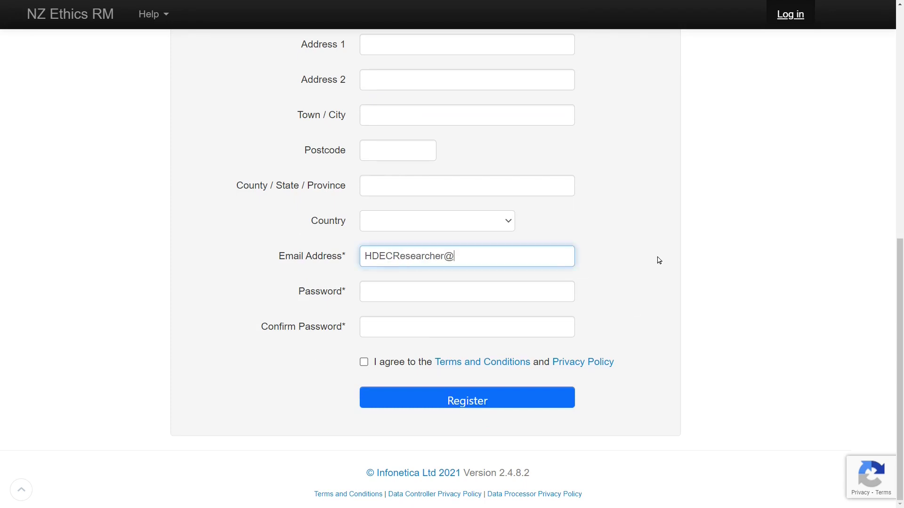
{"action": "key", "text": "Tab"}
{"action": "type", "text": "••••••••••••••"}
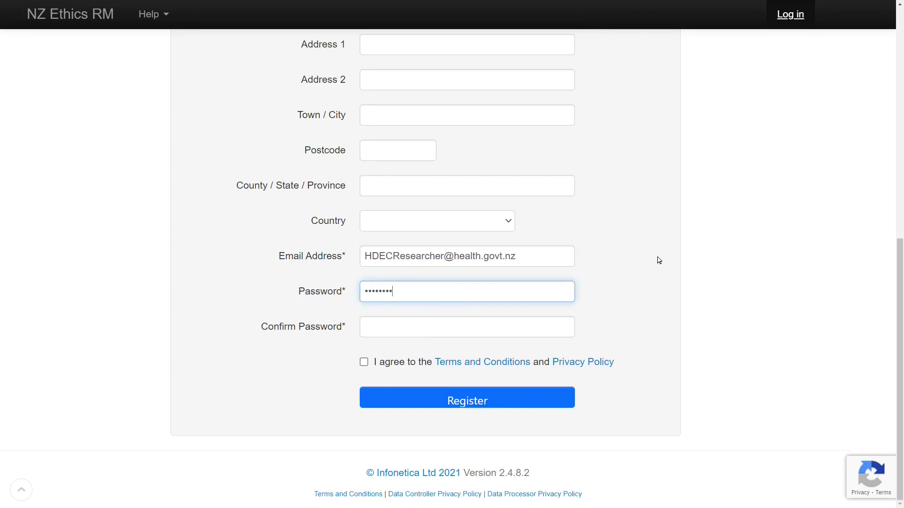
{"action": "key", "text": "Tab"}
{"action": "type", "text": "••••••••••••••"}
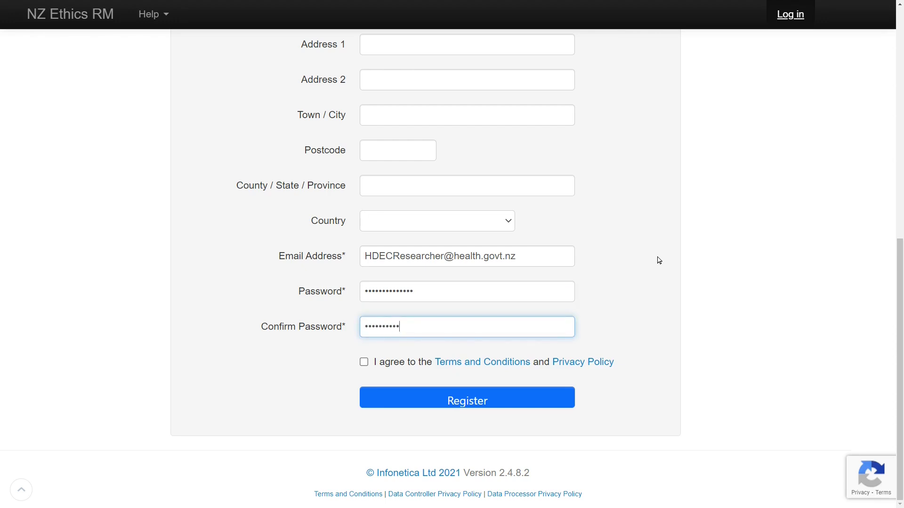
{"action": "left_click", "coordinate": [363, 362]}
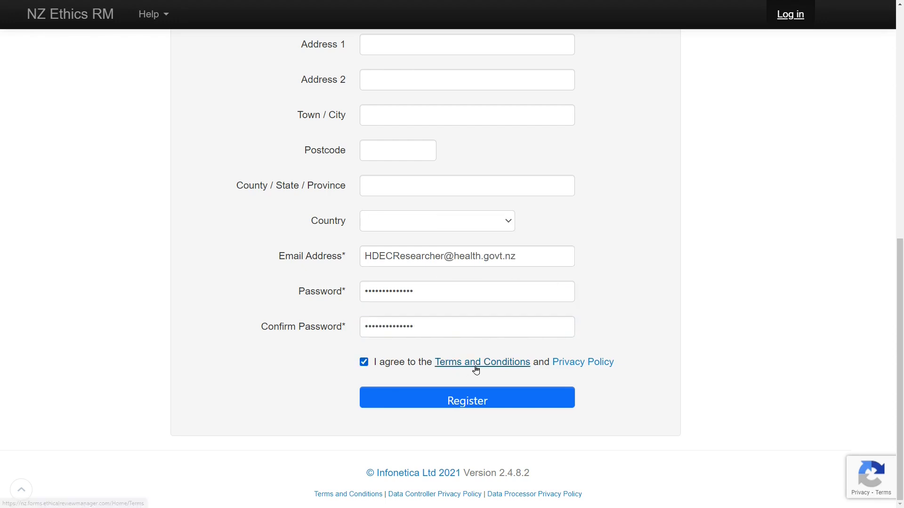
{"action": "left_click", "coordinate": [480, 400]}
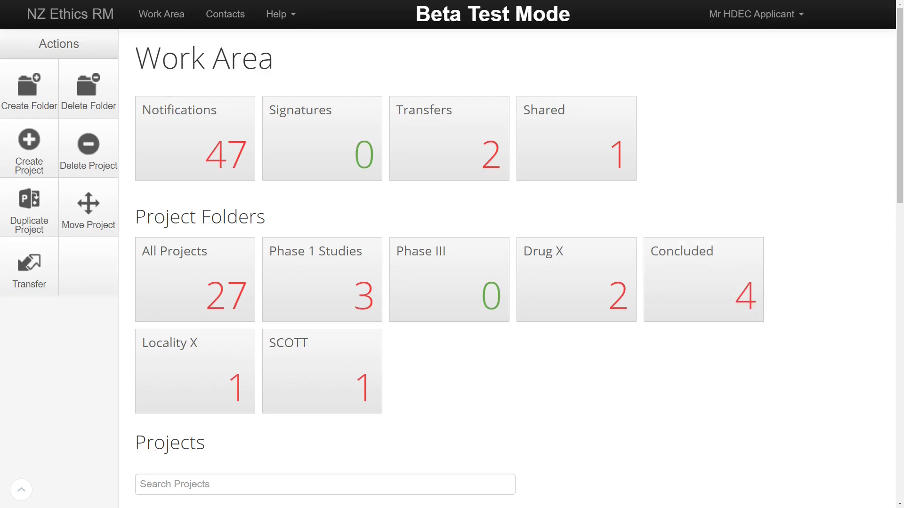
Create a project folder named 'New folder'.
{"action": "left_click_drag", "start_coordinate": [898, 104], "coordinate": [815, 114]}
{"action": "left_click", "coordinate": [29, 87]}
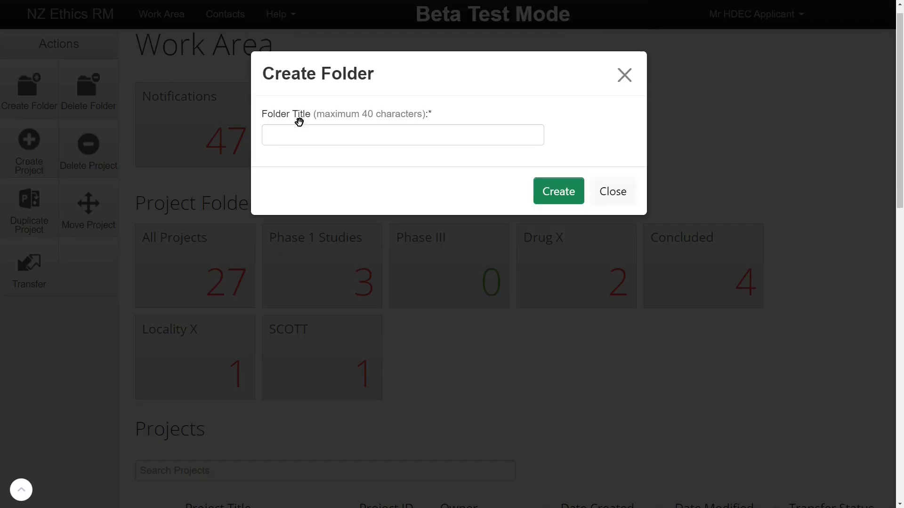
{"action": "type", "text": "New folder"}
{"action": "left_click", "coordinate": [559, 191]}
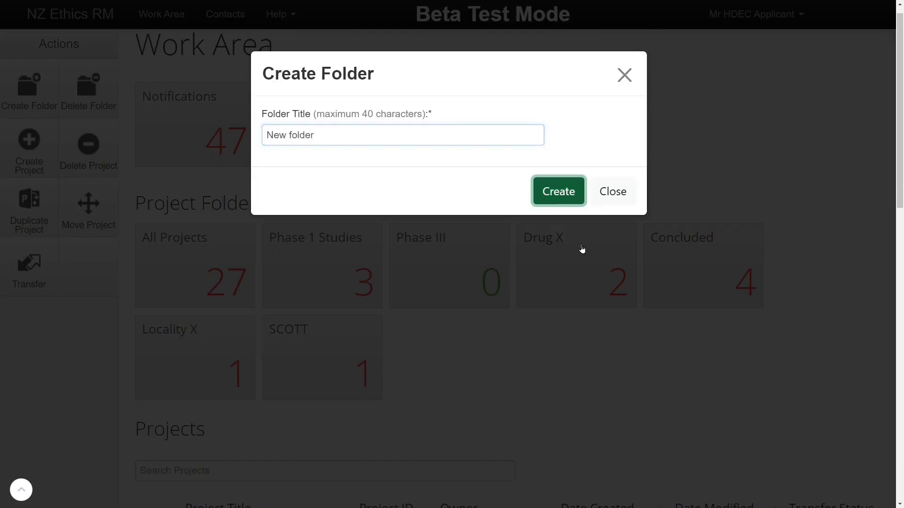
Move the test2 and test title projects into New folder.
{"action": "scroll", "coordinate": [869, 119], "scroll_direction": "down", "scroll_amount": 6}
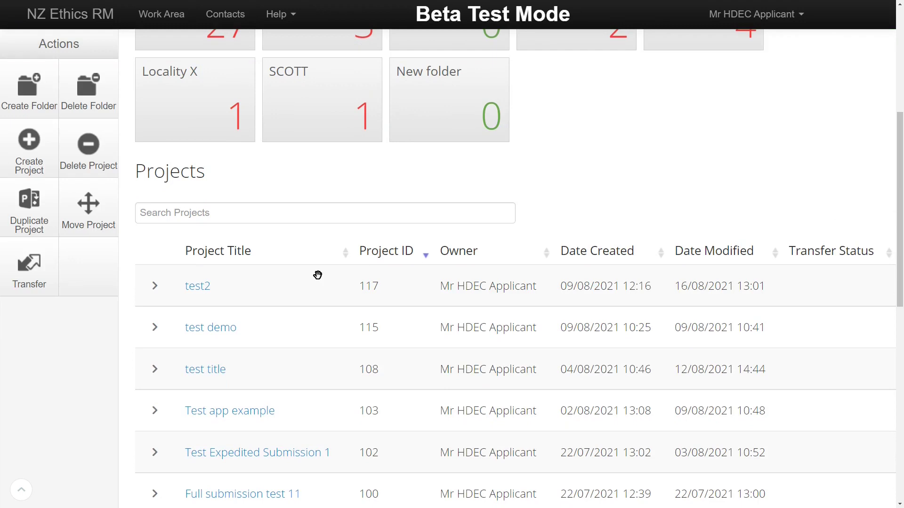
{"action": "left_click_drag", "start_coordinate": [317, 274], "coordinate": [420, 130]}
{"action": "left_click_drag", "start_coordinate": [363, 301], "coordinate": [434, 131]}
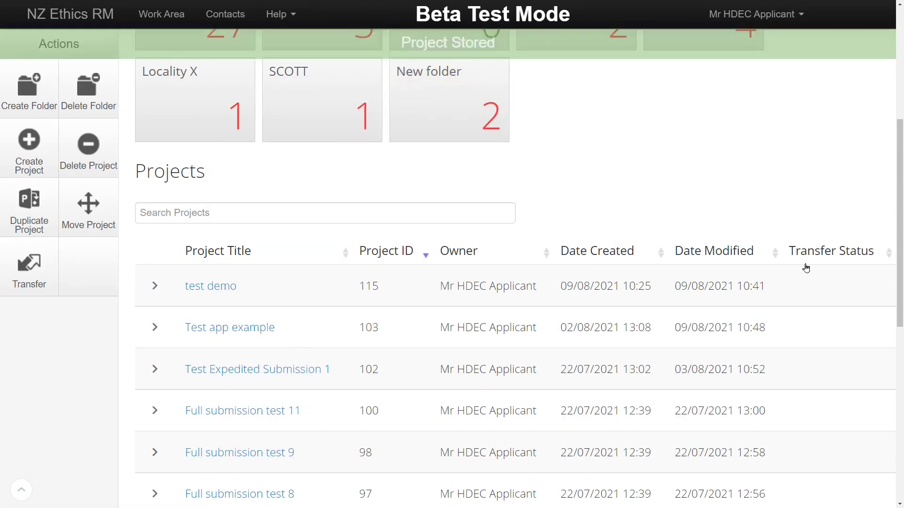
{"action": "scroll", "coordinate": [783, 166], "scroll_direction": "up", "scroll_amount": 6}
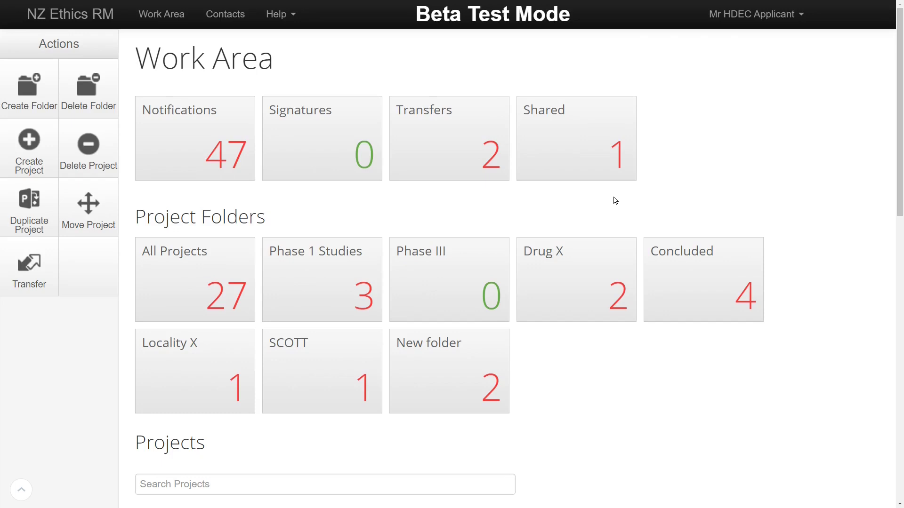
{"action": "left_click", "coordinate": [169, 165]}
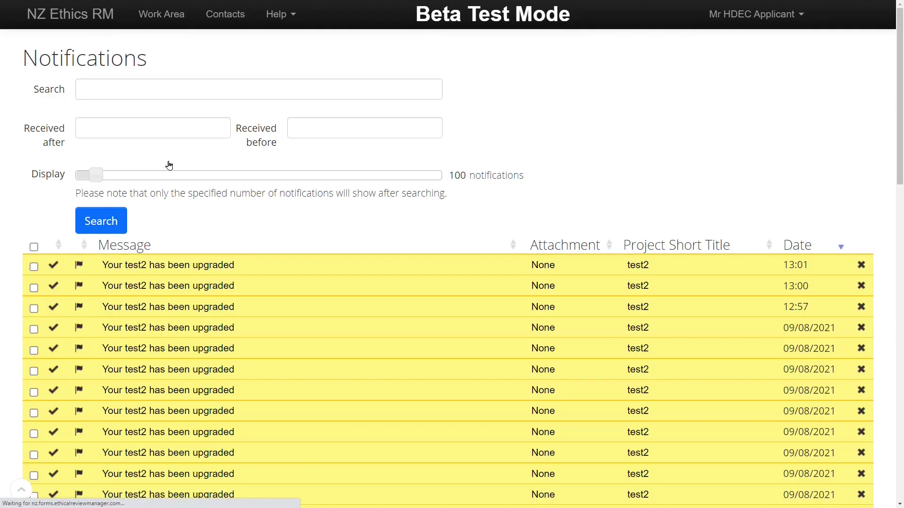
{"action": "left_click_drag", "start_coordinate": [900, 89], "coordinate": [900, 80]}
{"action": "left_click", "coordinate": [173, 20]}
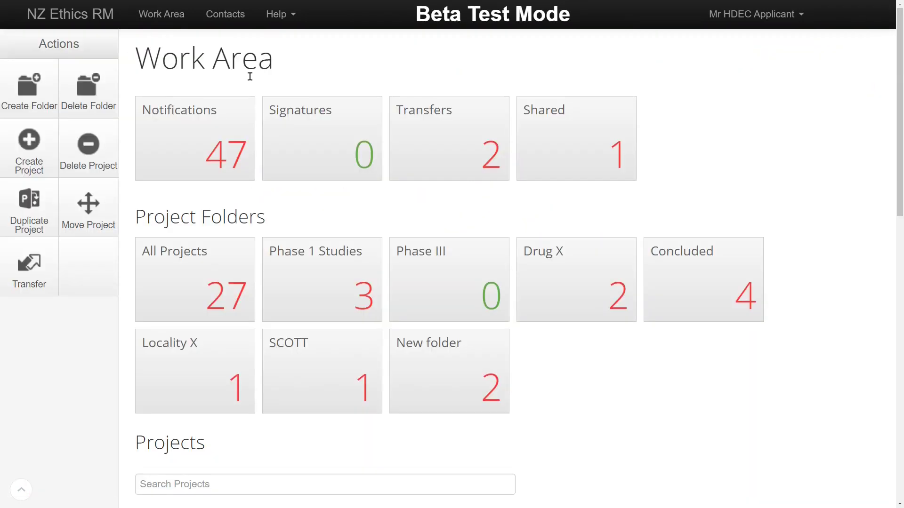
{"action": "left_click", "coordinate": [323, 151]}
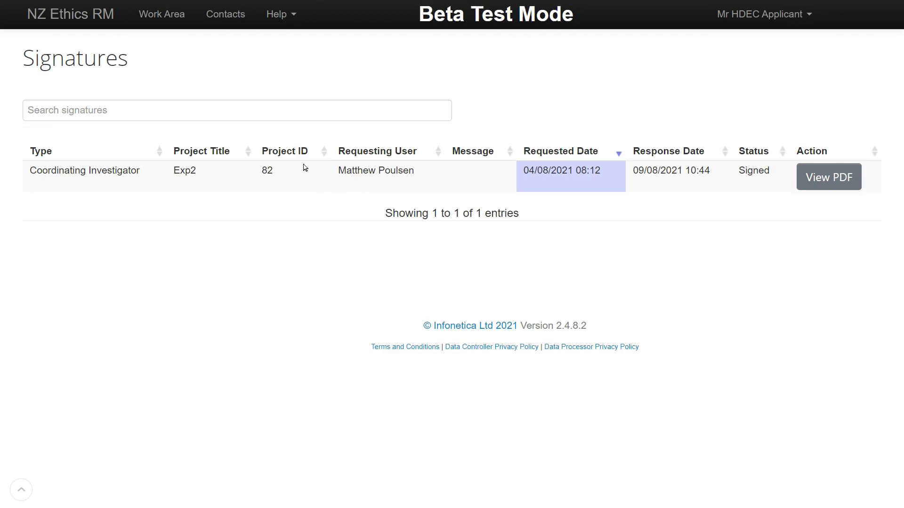
{"action": "left_click", "coordinate": [170, 23]}
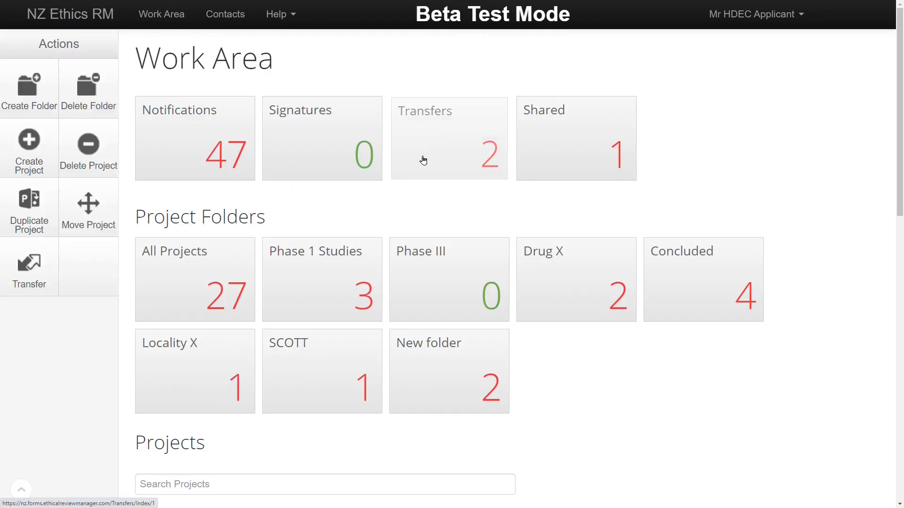
{"action": "left_click", "coordinate": [422, 159]}
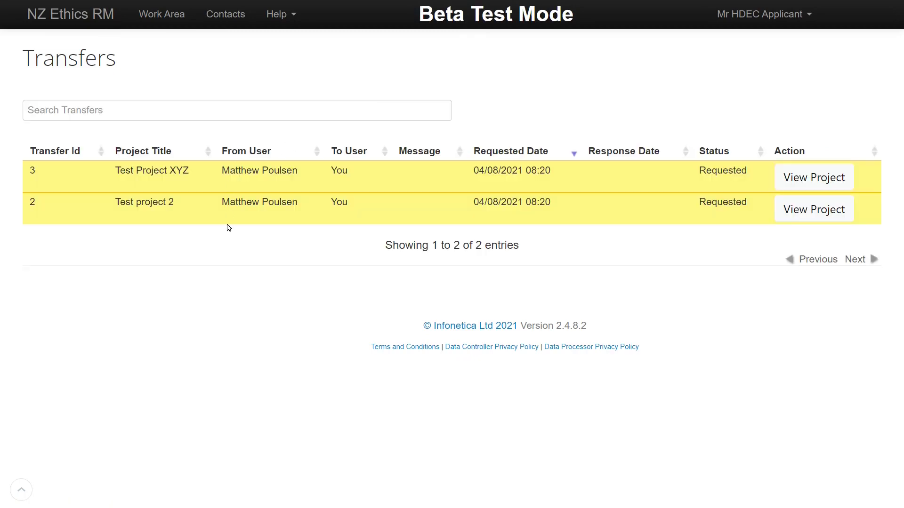
{"action": "left_click", "coordinate": [143, 16]}
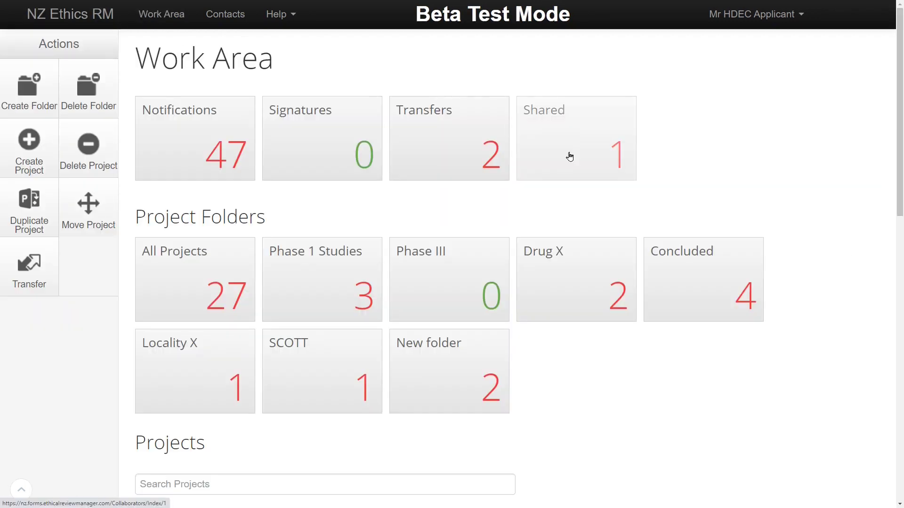
{"action": "left_click", "coordinate": [570, 157]}
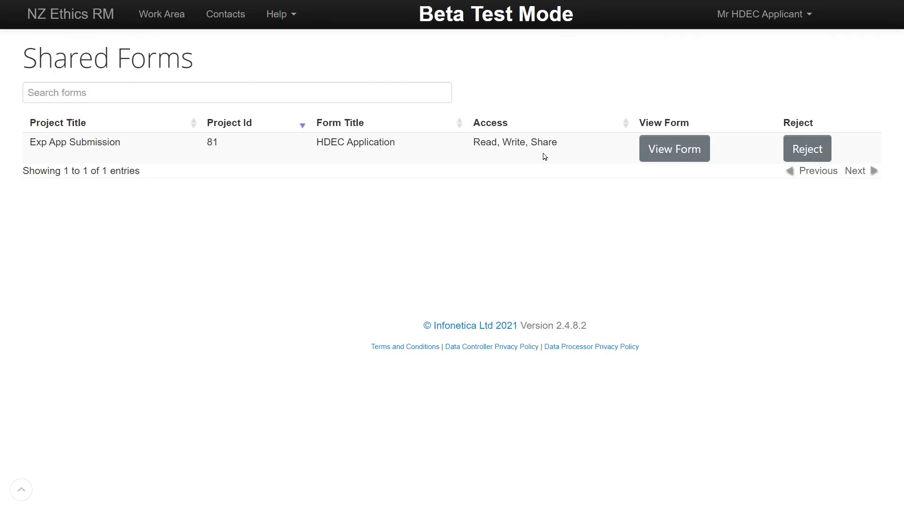
{"action": "left_click", "coordinate": [167, 15]}
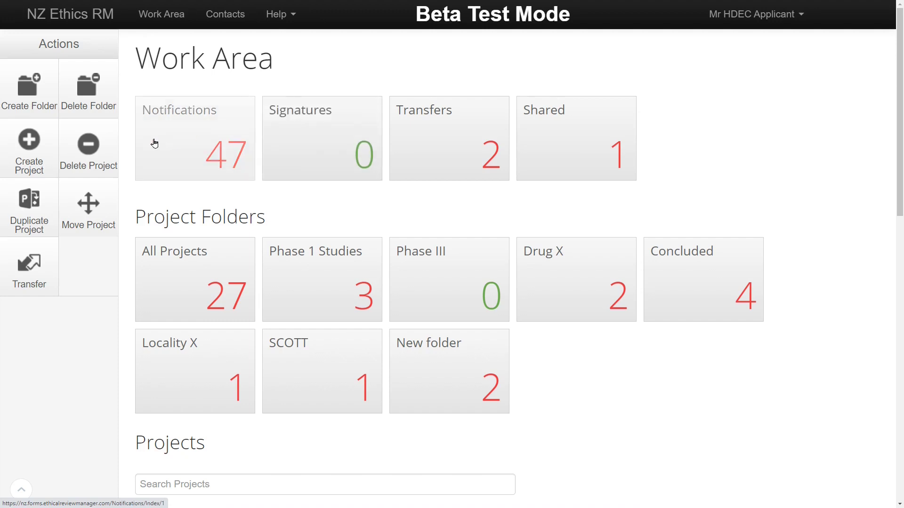
Create a project titled 'Demo application' using the HDEC Application form.
{"action": "left_click", "coordinate": [44, 163]}
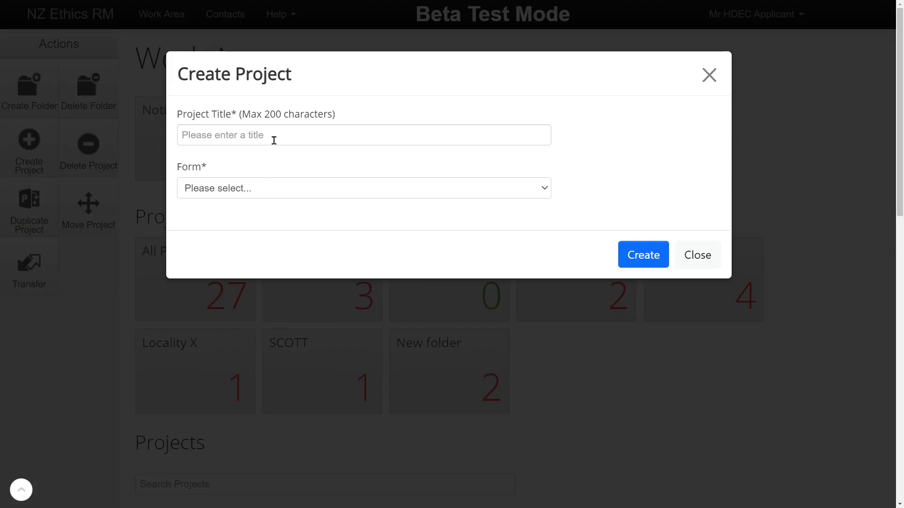
{"action": "left_click", "coordinate": [274, 140]}
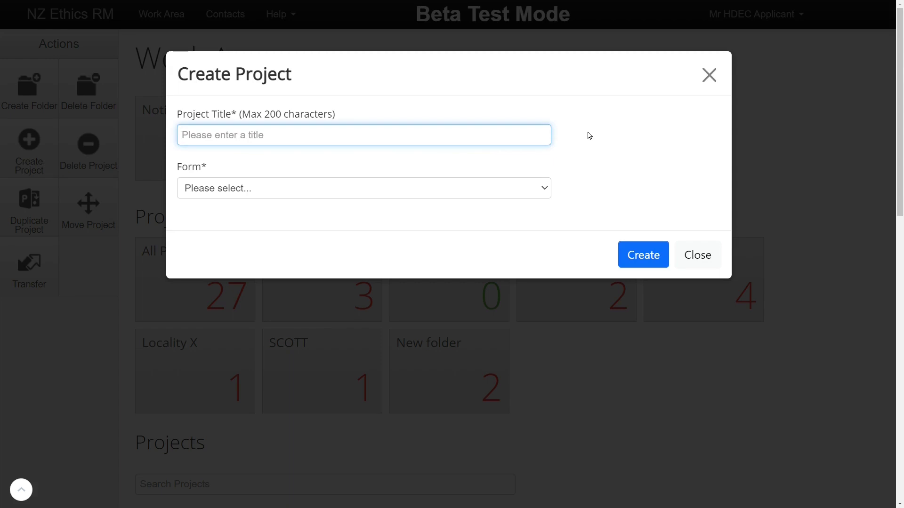
{"action": "type", "text": "Demo application"}
{"action": "left_click", "coordinate": [510, 188]}
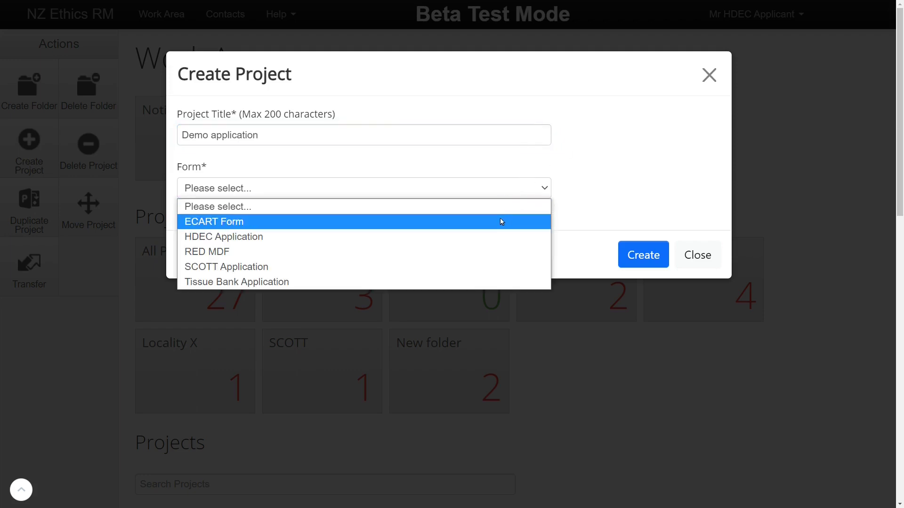
{"action": "left_click", "coordinate": [511, 237]}
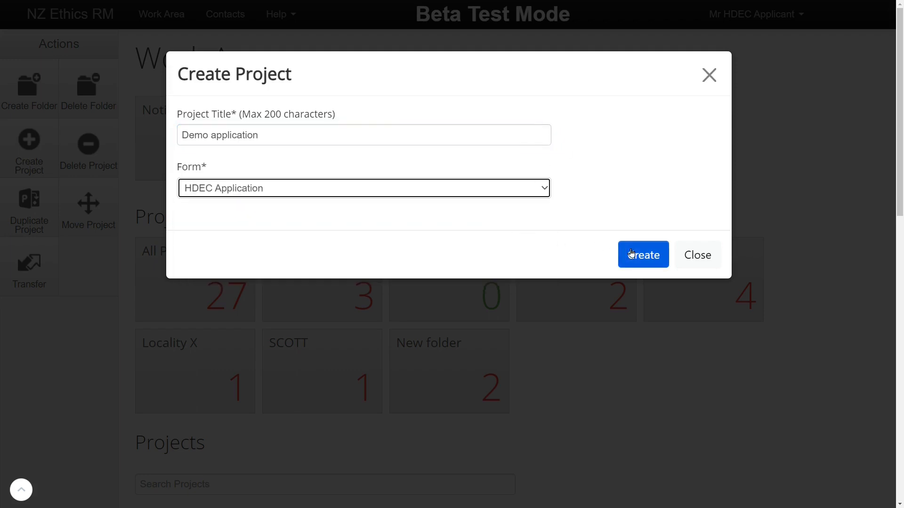
{"action": "left_click", "coordinate": [650, 260]}
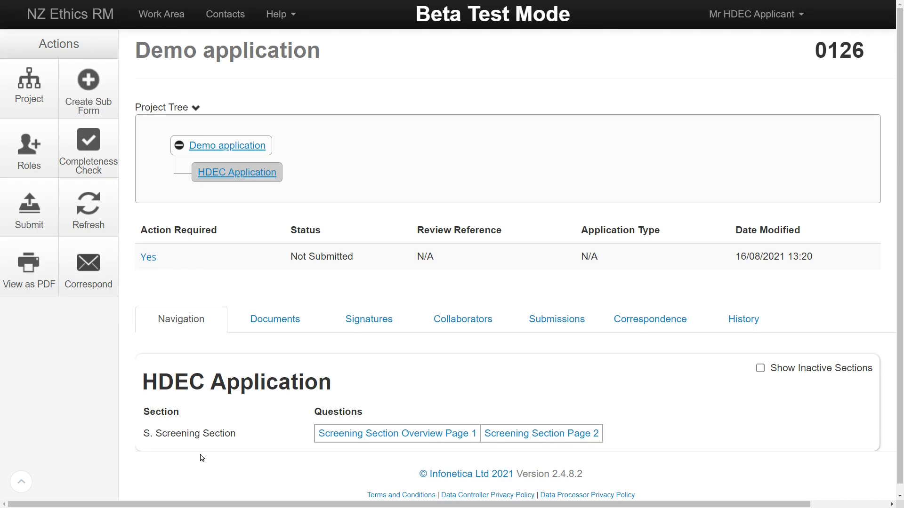
On screening page 1, answer Yes to S1 and No to S2.
{"action": "left_click", "coordinate": [333, 441]}
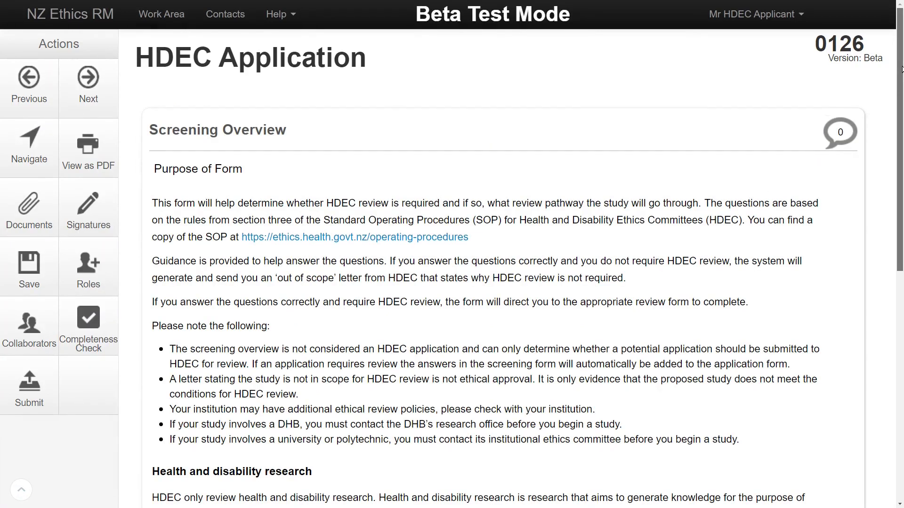
{"action": "left_click_drag", "start_coordinate": [901, 69], "coordinate": [892, 277]}
{"action": "left_click", "coordinate": [195, 301]}
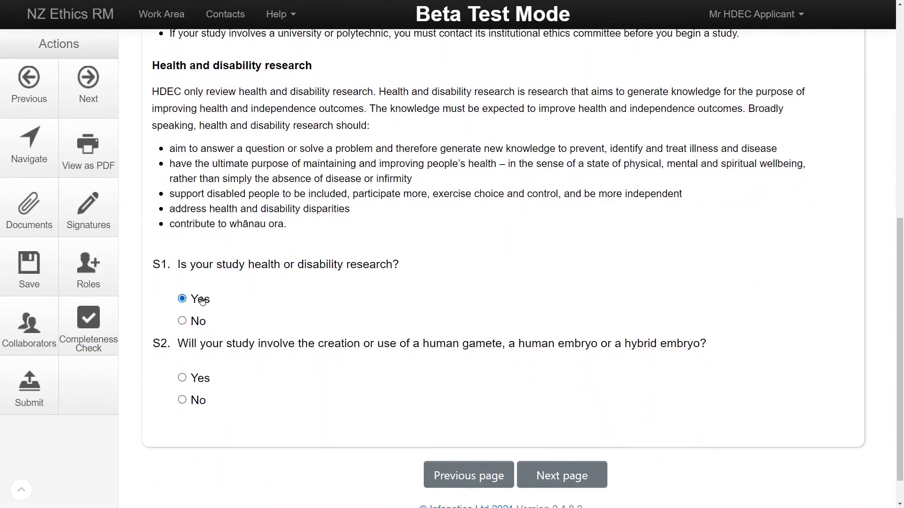
{"action": "left_click", "coordinate": [184, 401]}
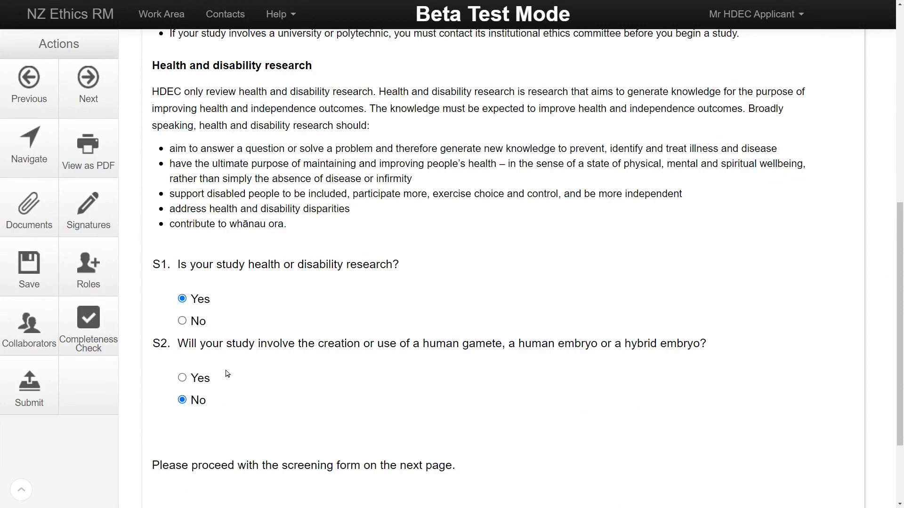
{"action": "scroll", "coordinate": [250, 402], "scroll_direction": "down", "scroll_amount": 2}
{"action": "left_click", "coordinate": [570, 476]}
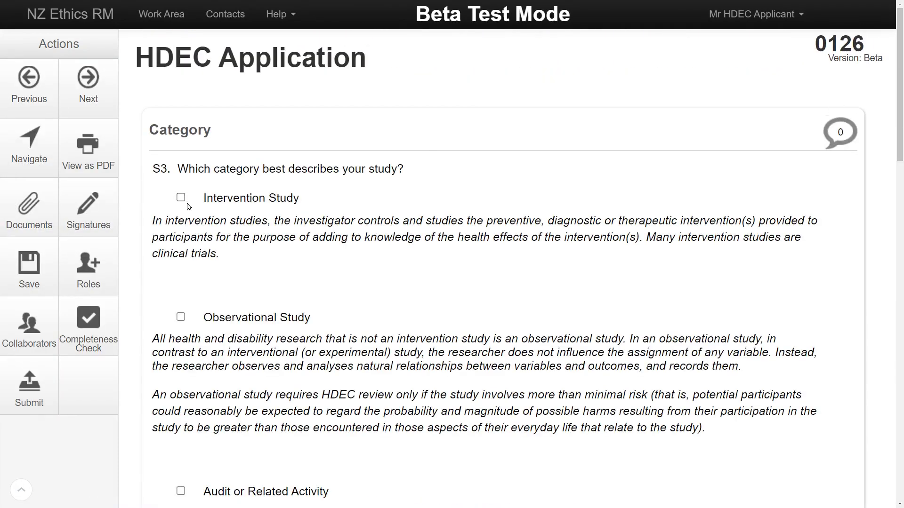
Mark an Intervention Study with health service consumers; S5 None, S6 Yes, S7–S9 No.
{"action": "left_click", "coordinate": [181, 197]}
{"action": "scroll", "coordinate": [518, 283], "scroll_direction": "down", "scroll_amount": 15}
{"action": "left_click", "coordinate": [403, 208]}
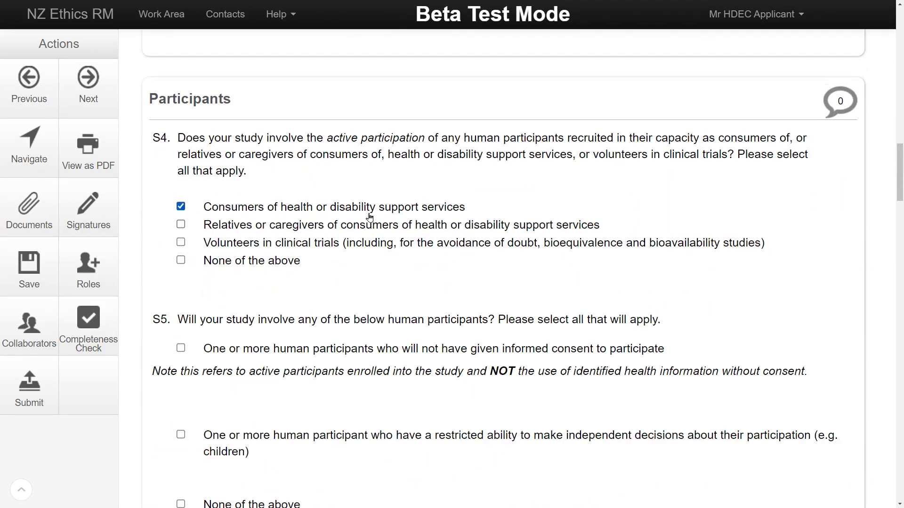
{"action": "scroll", "coordinate": [471, 188], "scroll_direction": "down", "scroll_amount": 4}
{"action": "left_click", "coordinate": [180, 309]}
{"action": "scroll", "coordinate": [256, 321], "scroll_direction": "down", "scroll_amount": 8}
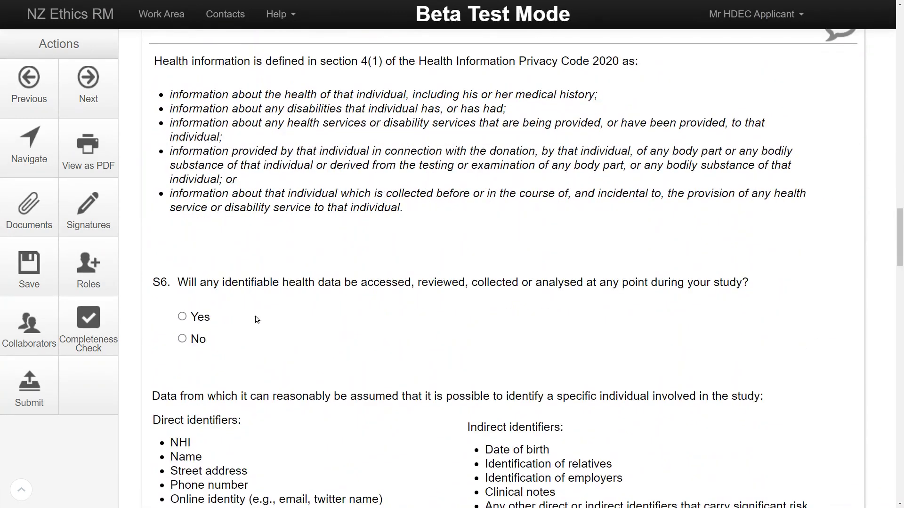
{"action": "left_click", "coordinate": [182, 317]}
{"action": "scroll", "coordinate": [182, 316], "scroll_direction": "down", "scroll_amount": 5}
{"action": "left_click", "coordinate": [182, 430]}
{"action": "scroll", "coordinate": [251, 328], "scroll_direction": "down", "scroll_amount": 4}
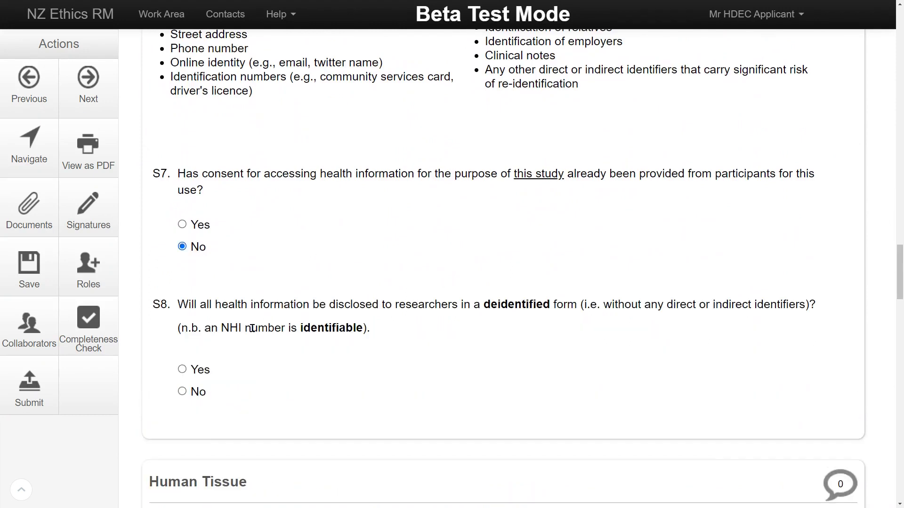
{"action": "left_click", "coordinate": [182, 391]}
{"action": "scroll", "coordinate": [683, 366], "scroll_direction": "down", "scroll_amount": 8}
{"action": "left_click", "coordinate": [182, 323]}
{"action": "scroll", "coordinate": [182, 323], "scroll_direction": "down", "scroll_amount": 6}
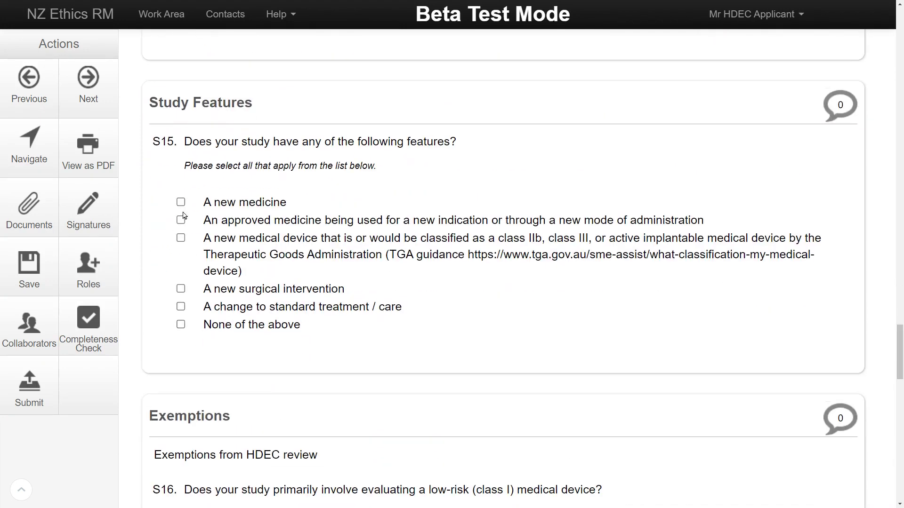
Add A new medicine, answer S16–S19 (No to devices, inclusions, Guthrie cards), and agree to S20.
{"action": "left_click", "coordinate": [180, 202]}
{"action": "scroll", "coordinate": [475, 264], "scroll_direction": "down", "scroll_amount": 8}
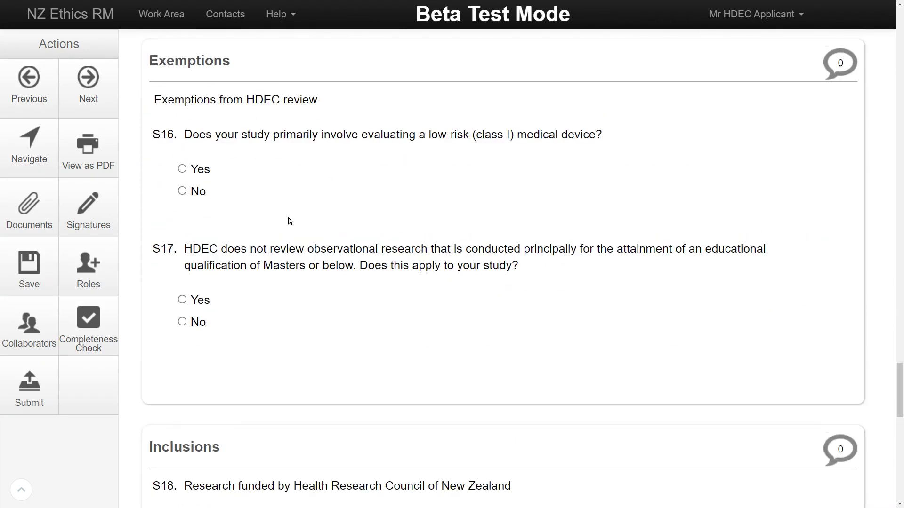
{"action": "left_click", "coordinate": [182, 191]}
{"action": "left_click", "coordinate": [182, 322]}
{"action": "scroll", "coordinate": [874, 381], "scroll_direction": "down", "scroll_amount": 8}
{"action": "scroll", "coordinate": [247, 205], "scroll_direction": "down", "scroll_amount": 2}
{"action": "left_click", "coordinate": [182, 156]}
{"action": "left_click", "coordinate": [182, 347]}
{"action": "scroll", "coordinate": [898, 449], "scroll_direction": "down", "scroll_amount": 5}
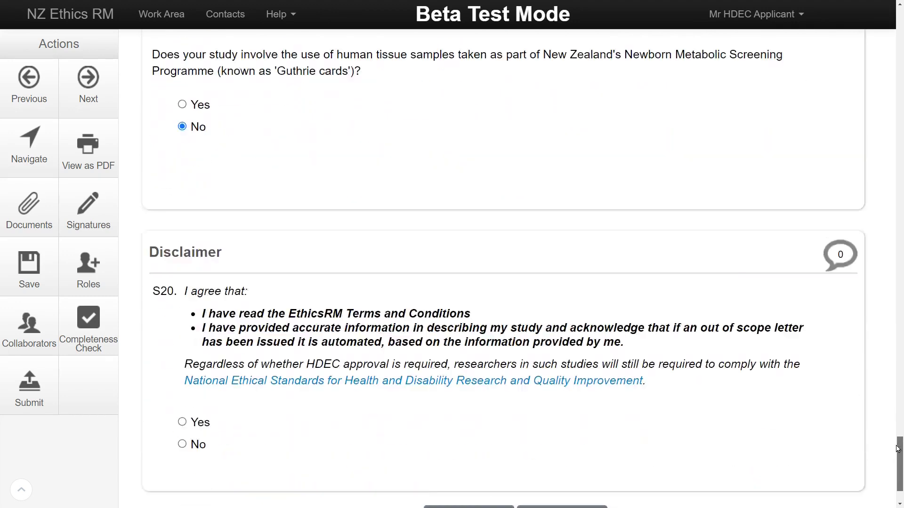
{"action": "scroll", "coordinate": [898, 449], "scroll_direction": "down", "scroll_amount": 2}
{"action": "left_click", "coordinate": [183, 342]}
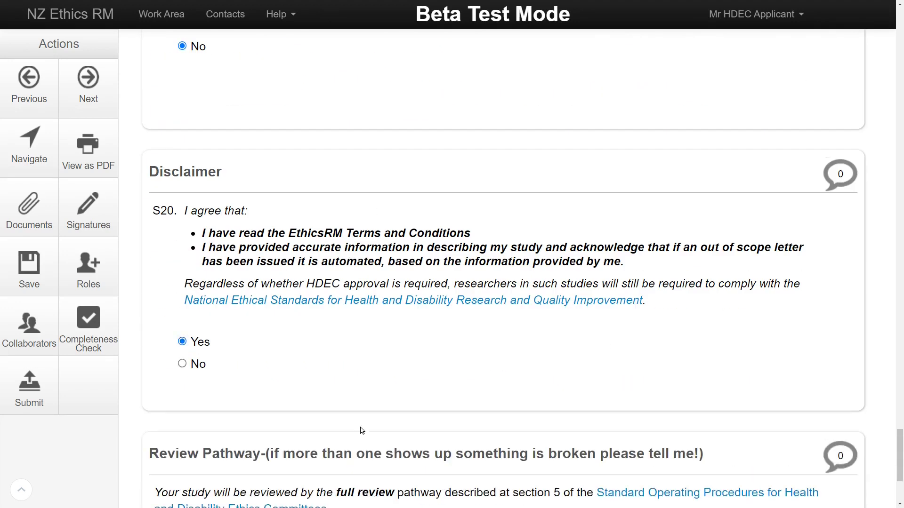
{"action": "scroll", "coordinate": [423, 343], "scroll_direction": "down", "scroll_amount": 4}
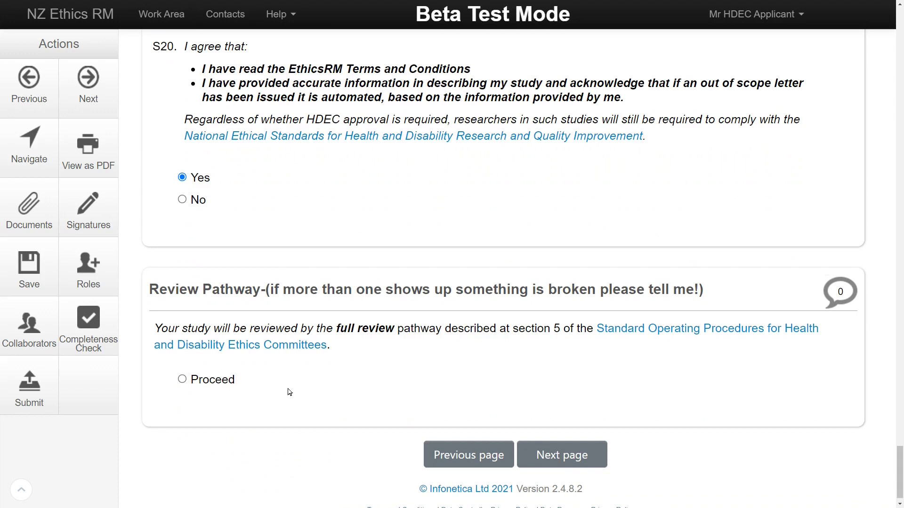
{"action": "scroll", "coordinate": [232, 406], "scroll_direction": "down", "scroll_amount": 1}
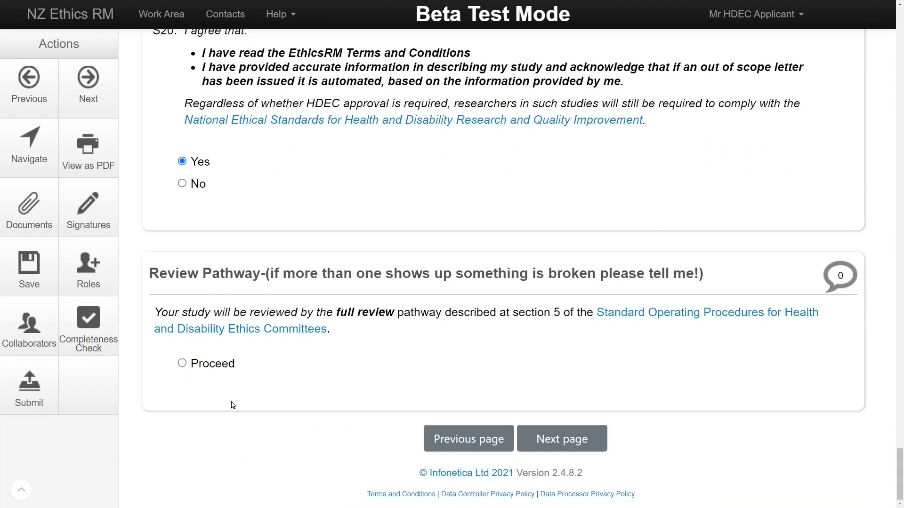
Proceed with the full review pathway, then run and close a completeness check.
{"action": "left_click", "coordinate": [182, 363]}
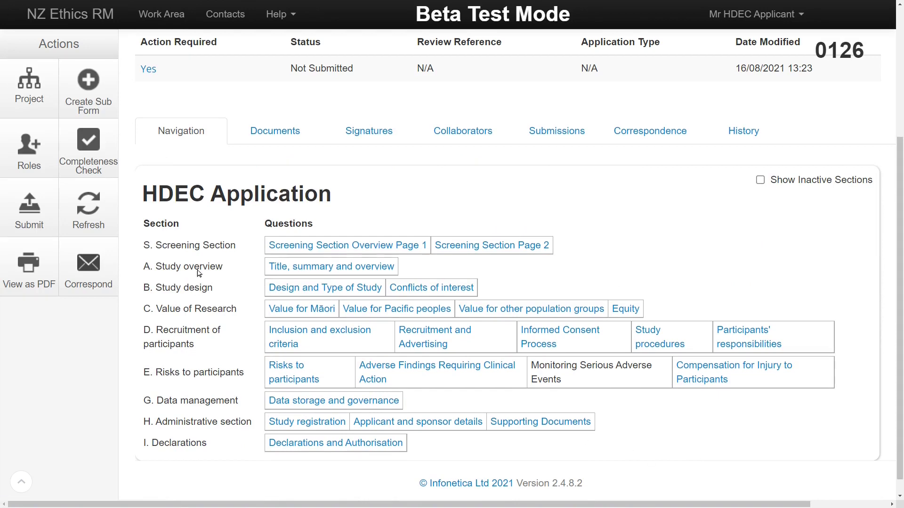
{"action": "left_click", "coordinate": [101, 151]}
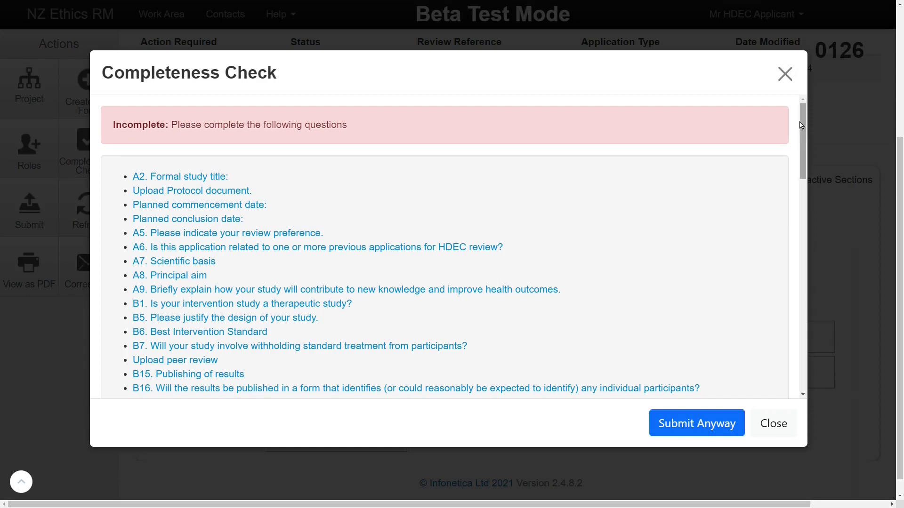
{"action": "left_click_drag", "start_coordinate": [800, 125], "coordinate": [802, 336]}
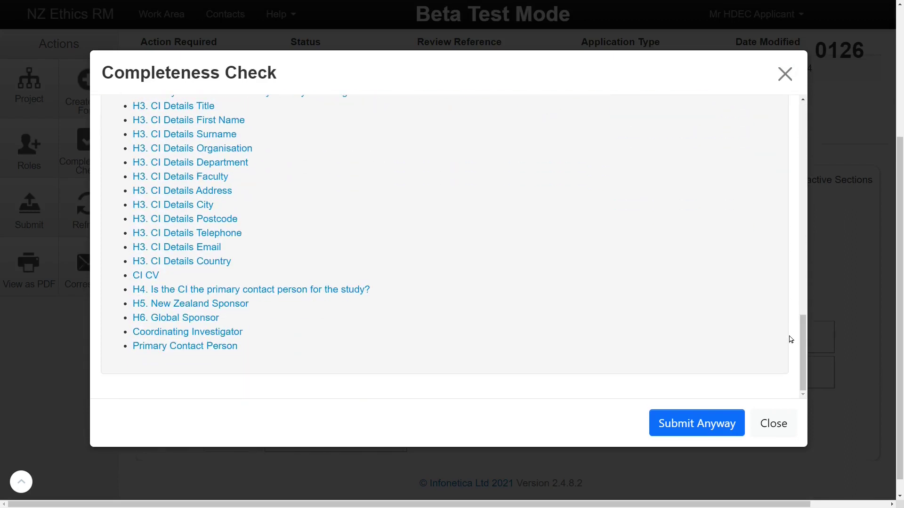
{"action": "left_click", "coordinate": [779, 424]}
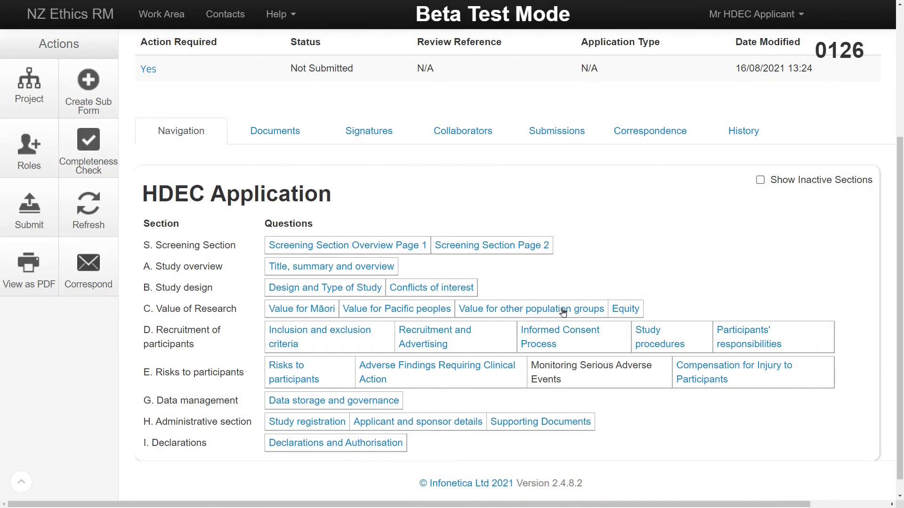
State that all participants will give informed consent.
{"action": "left_click", "coordinate": [542, 330]}
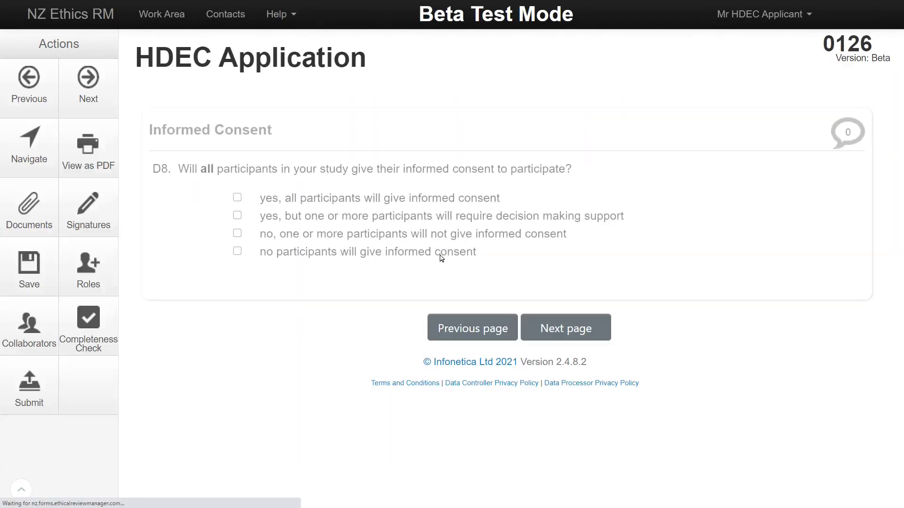
{"action": "left_click", "coordinate": [237, 198]}
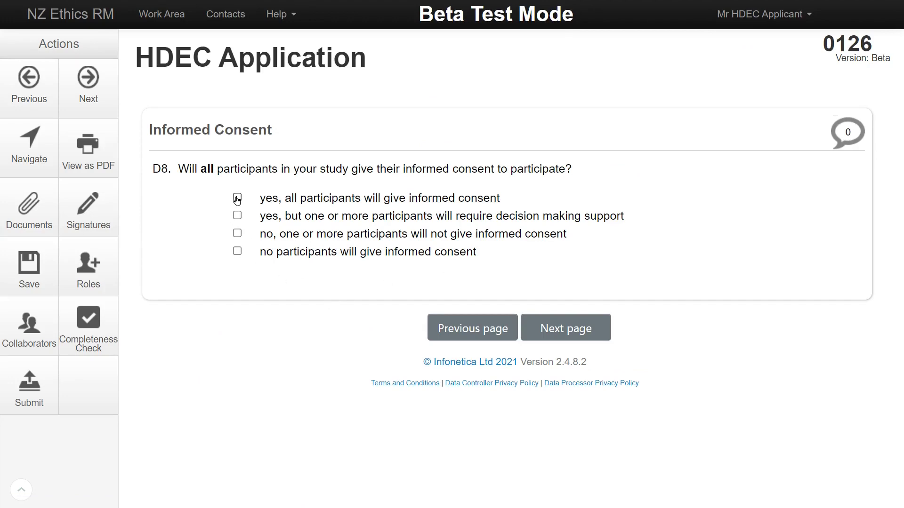
{"action": "scroll", "coordinate": [273, 270], "scroll_direction": "down", "scroll_amount": 8}
{"action": "scroll", "coordinate": [287, 288], "scroll_direction": "down", "scroll_amount": 1}
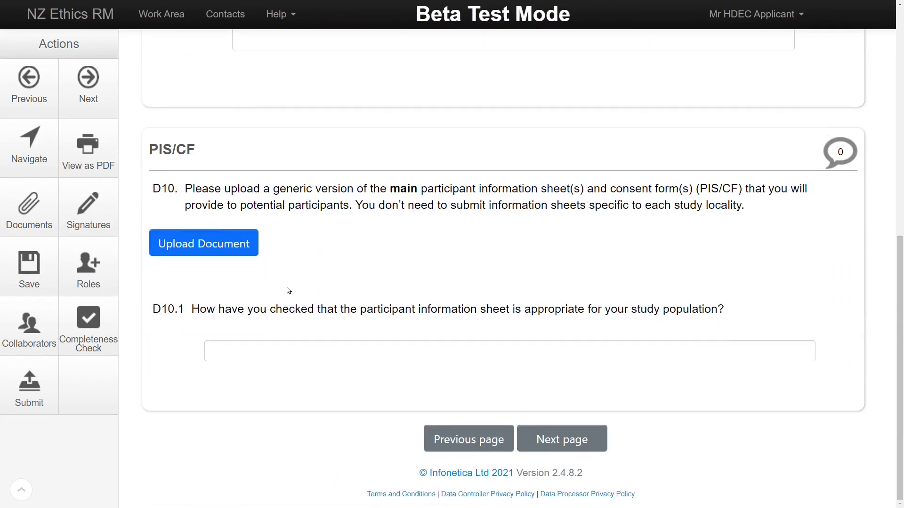
Upload PIS.docx as the PIS/CF document, dated 03/08/2021, version 1, and review project documents.
{"action": "left_click", "coordinate": [166, 245]}
{"action": "left_click", "coordinate": [147, 180]}
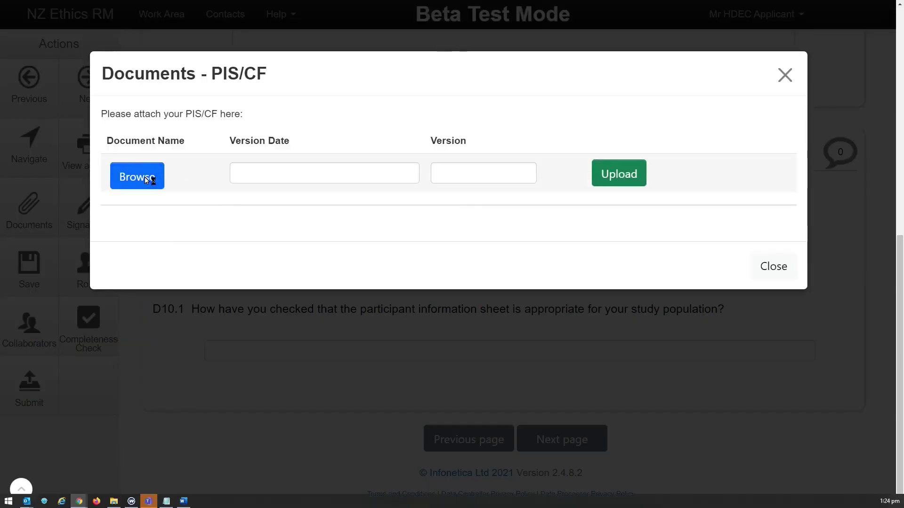
{"action": "left_click", "coordinate": [124, 99]}
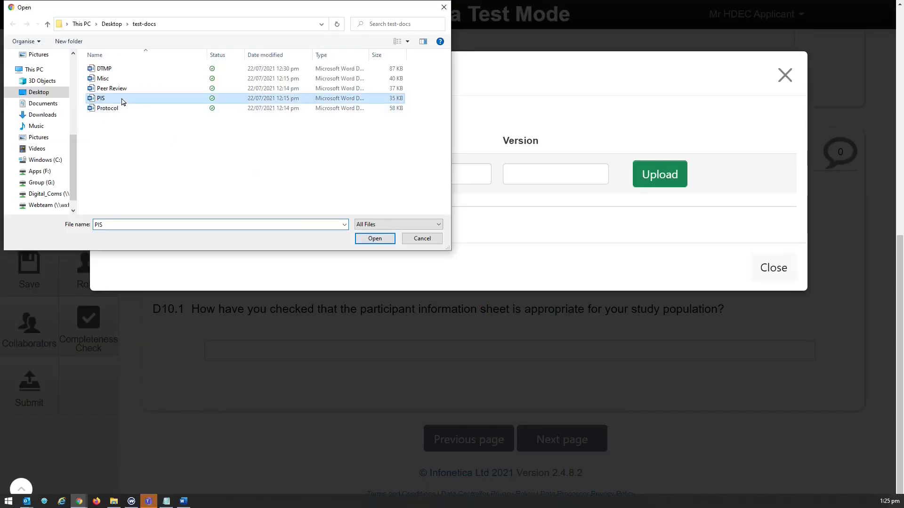
{"action": "left_click", "coordinate": [375, 238]}
{"action": "left_click", "coordinate": [464, 174]}
{"action": "left_click", "coordinate": [414, 254]}
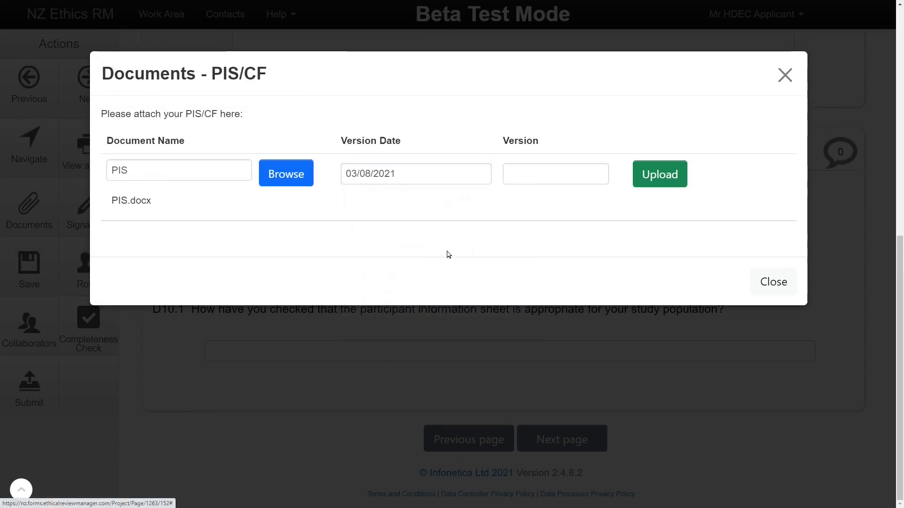
{"action": "left_click", "coordinate": [522, 175]}
{"action": "type", "text": "1"}
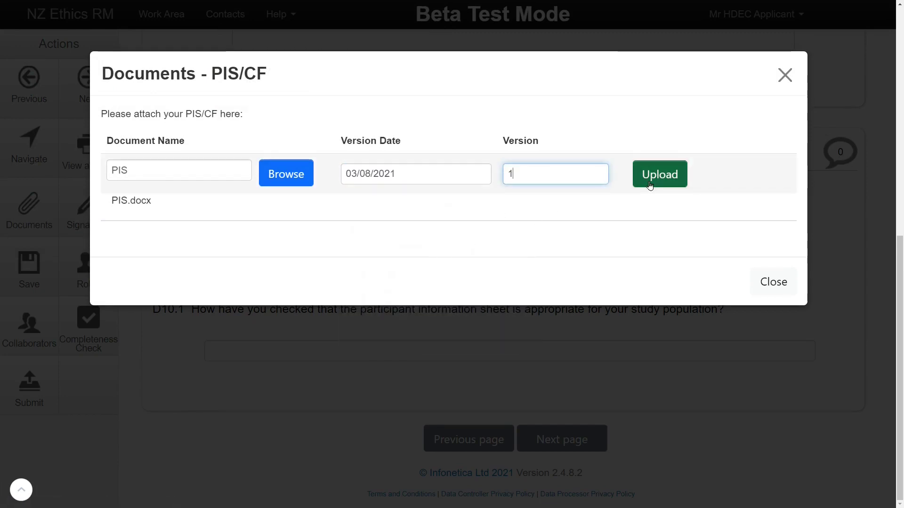
{"action": "left_click", "coordinate": [658, 178]}
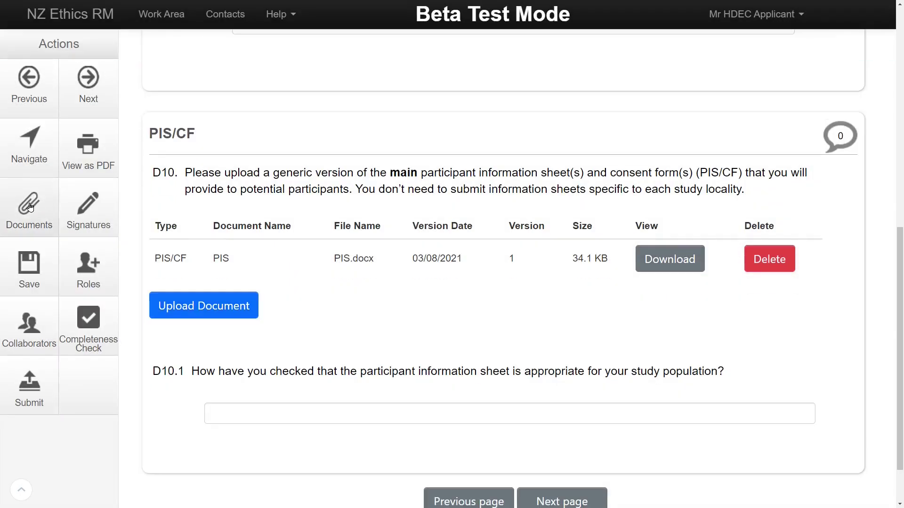
{"action": "left_click", "coordinate": [30, 202]}
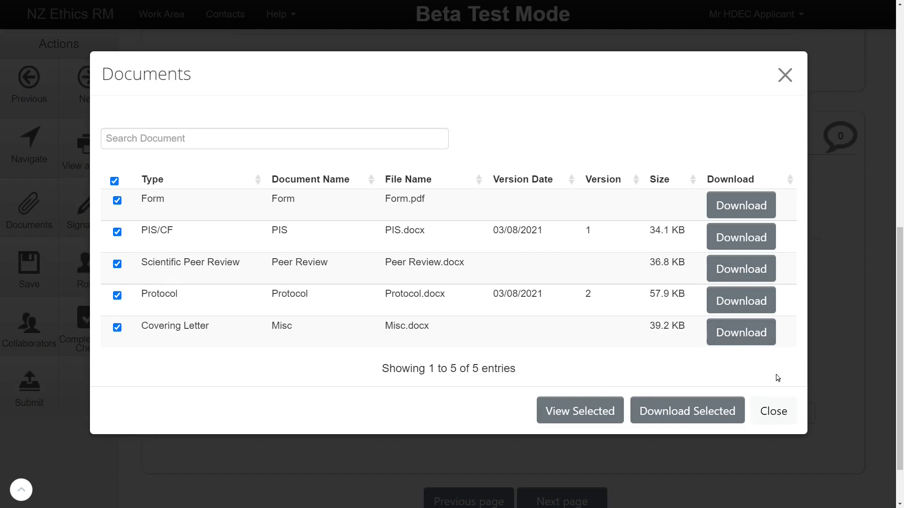
{"action": "left_click", "coordinate": [773, 411]}
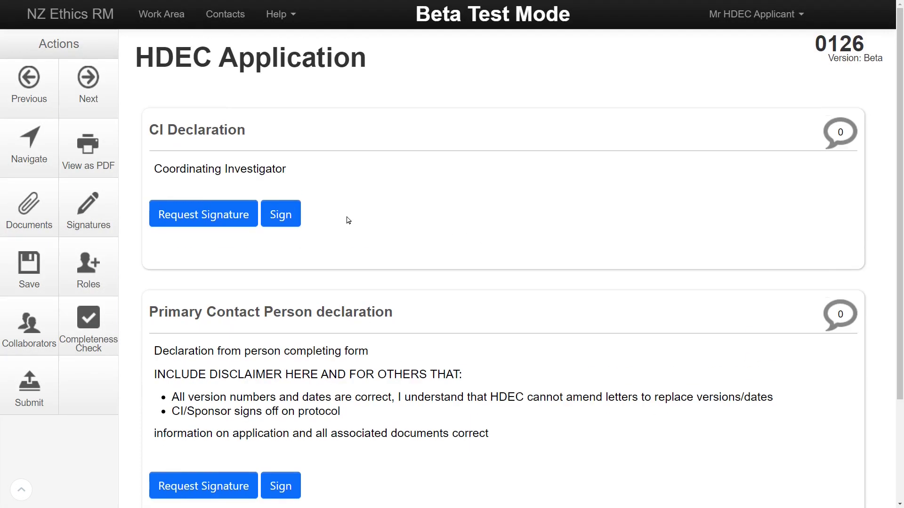
Sign the CI Declaration anyway, authenticating with the account username and password.
{"action": "left_click", "coordinate": [281, 214]}
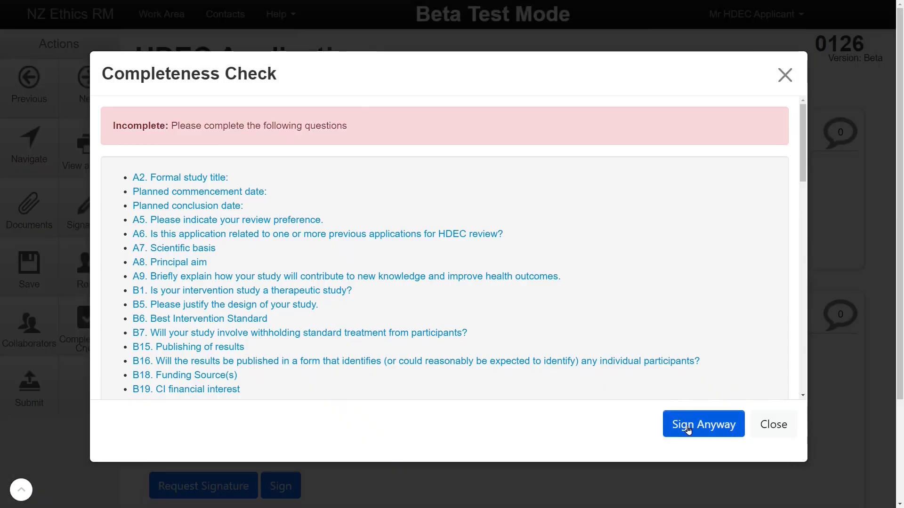
{"action": "left_click", "coordinate": [687, 430]}
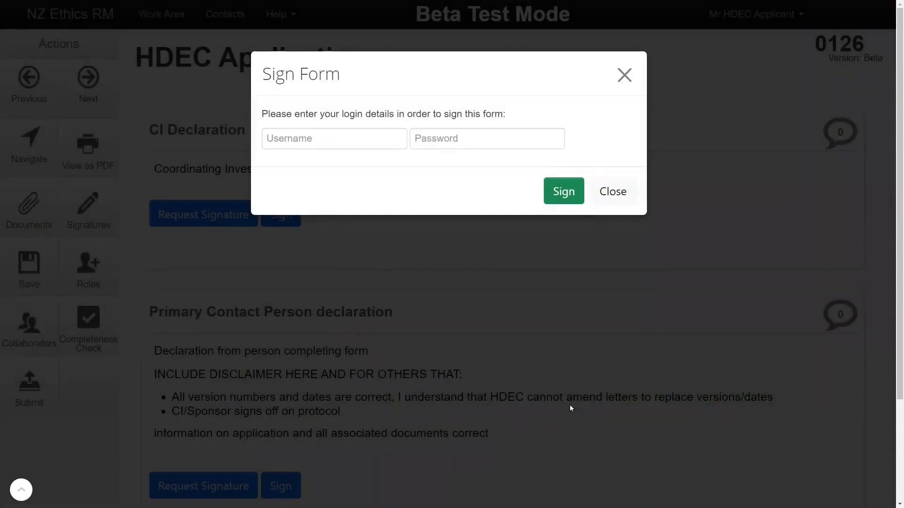
{"action": "left_click", "coordinate": [348, 137]}
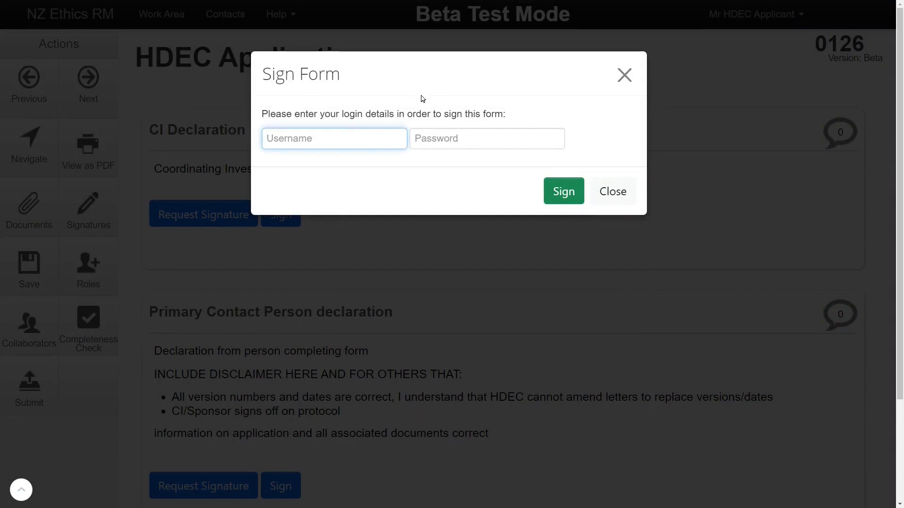
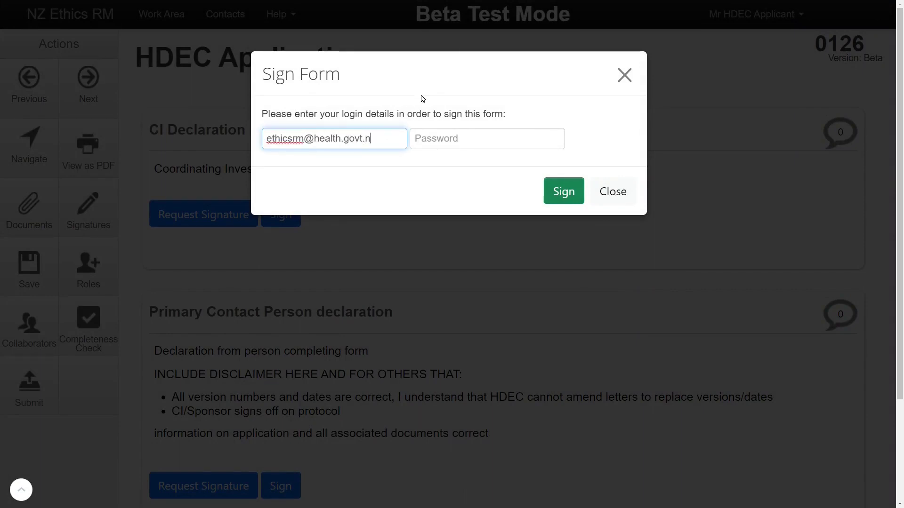
{"action": "key", "text": "Tab"}
{"action": "type", "text": "••"}
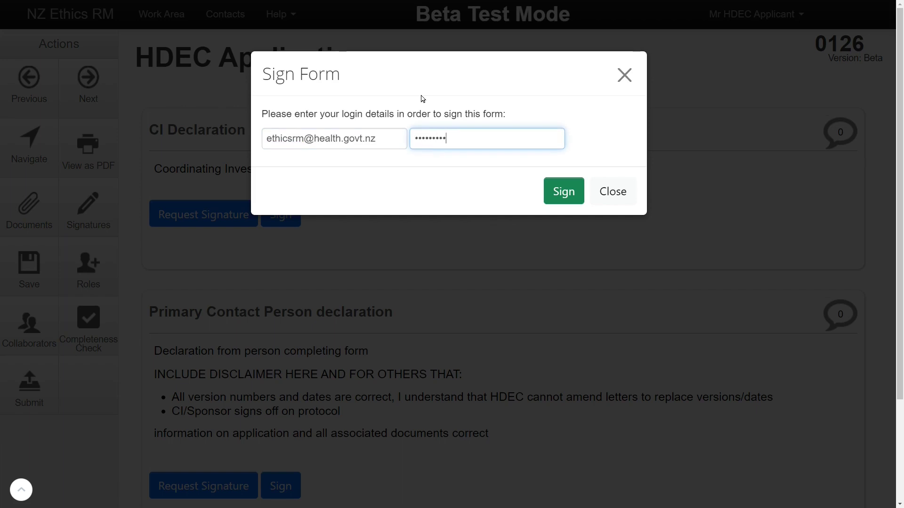
{"action": "key", "text": "Return"}
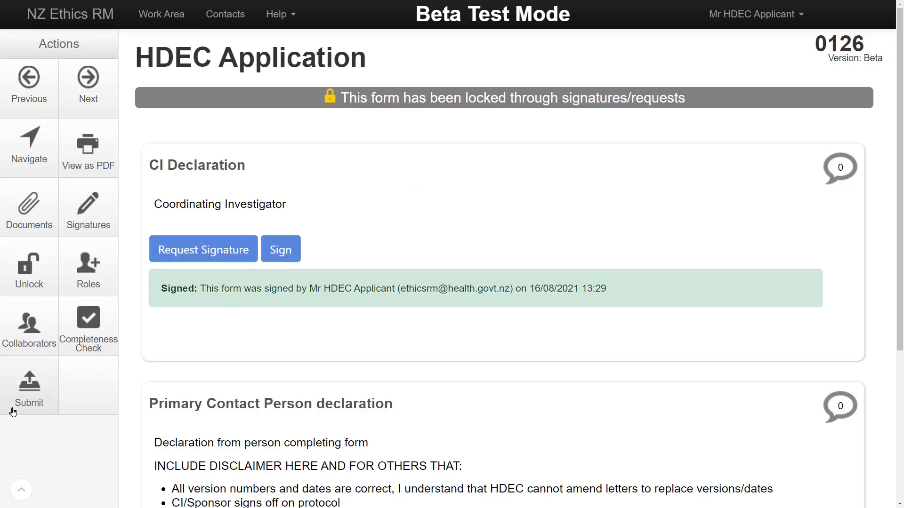
Submit the HDEC Application anyway despite incomplete questions.
{"action": "left_click", "coordinate": [43, 412]}
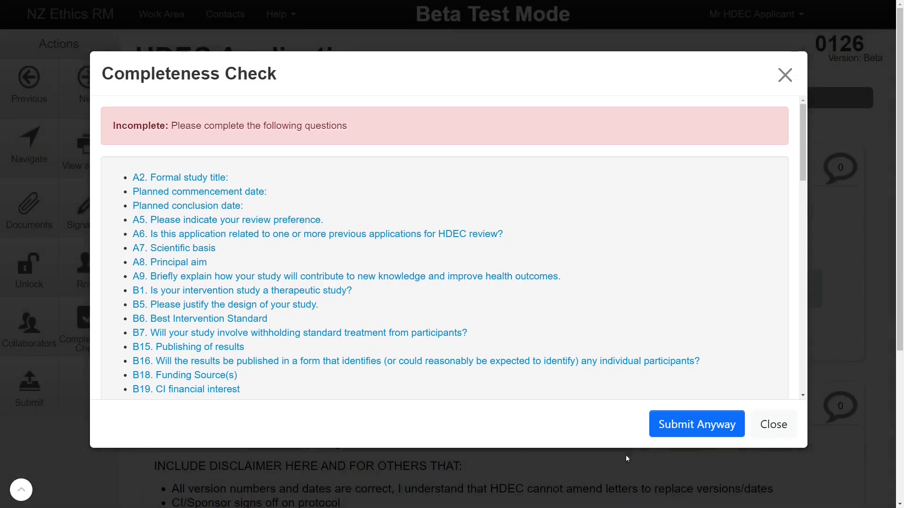
{"action": "left_click", "coordinate": [697, 425]}
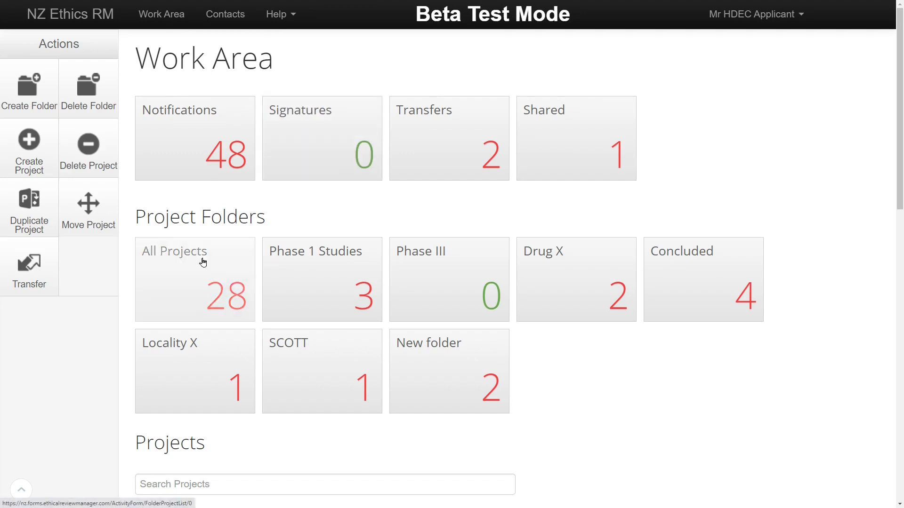
Recall Demo application with the note 'Recalling application to upload revised documents'.
{"action": "scroll", "coordinate": [202, 262], "scroll_direction": "down", "scroll_amount": 5}
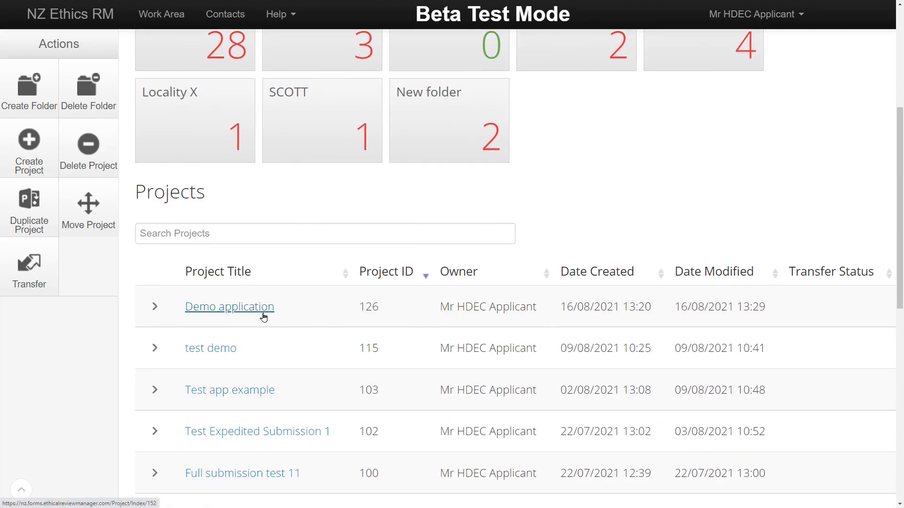
{"action": "left_click", "coordinate": [263, 317]}
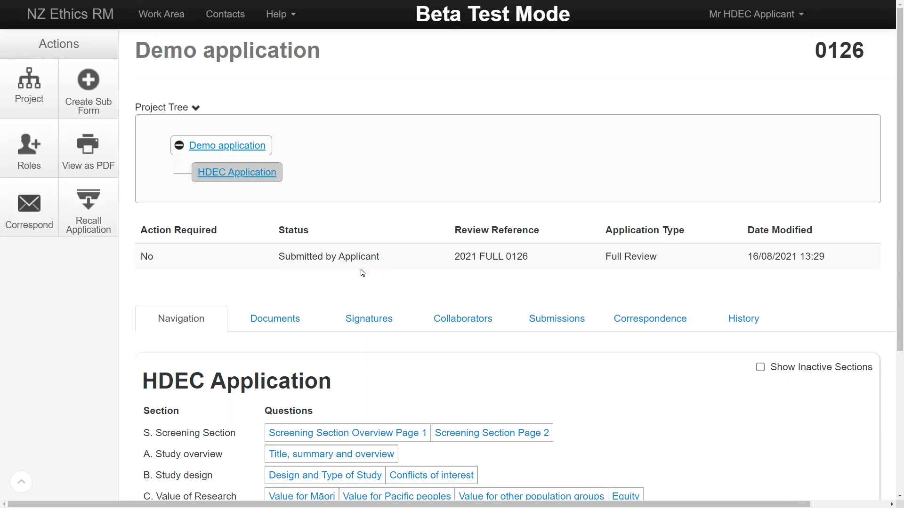
{"action": "left_click", "coordinate": [83, 232]}
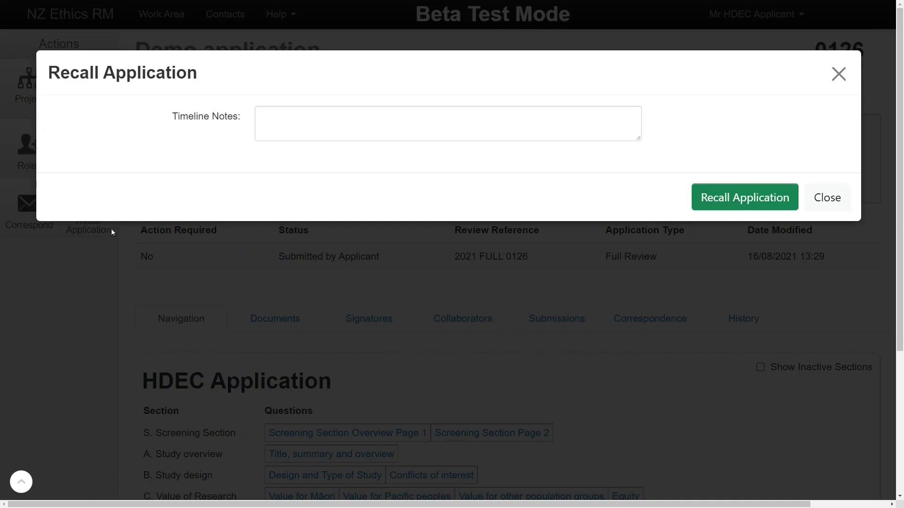
{"action": "type", "text": "Re"}
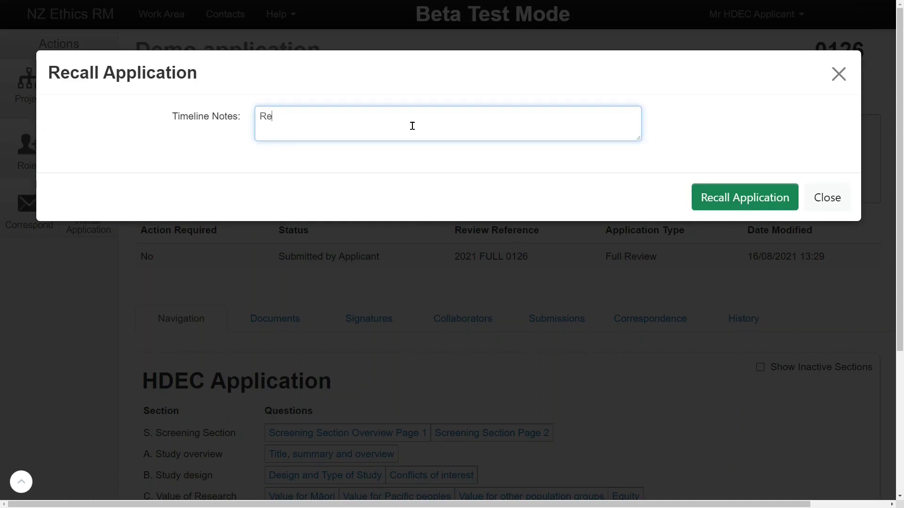
{"action": "type", "text": "calling application to up"}
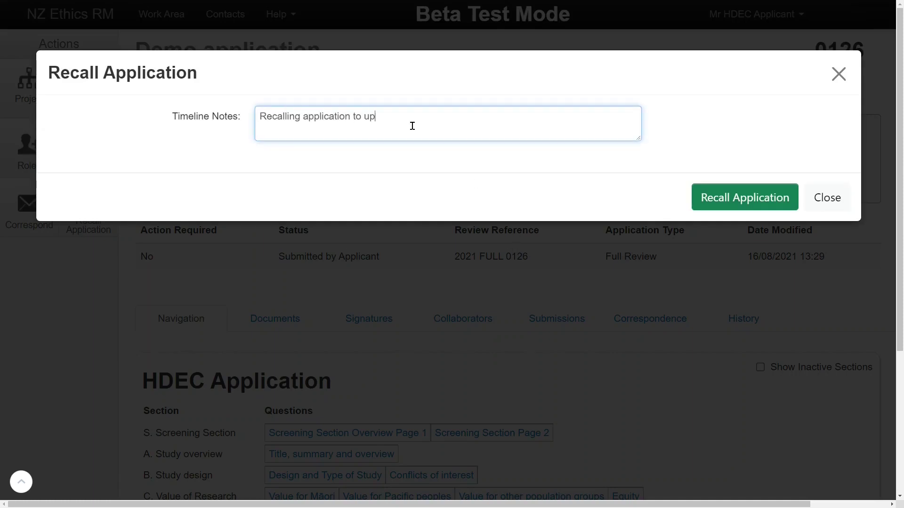
{"action": "type", "text": "load revised documents"}
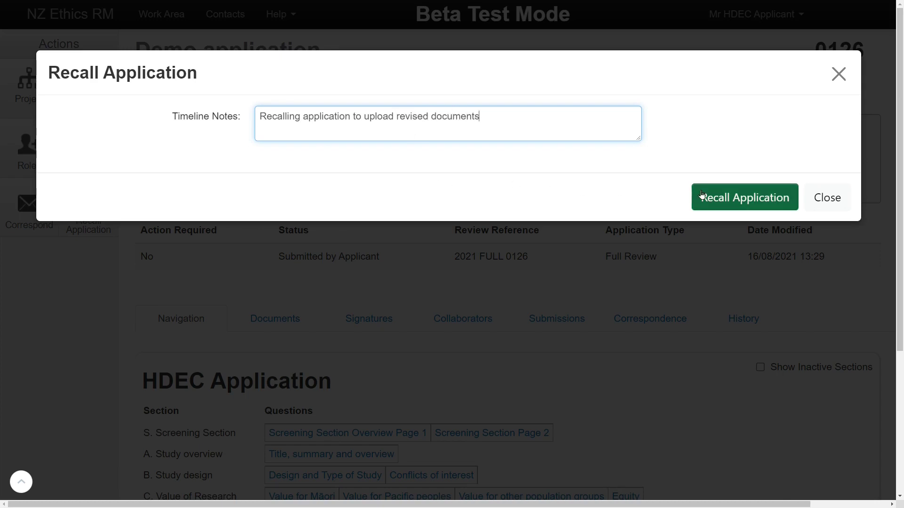
{"action": "left_click", "coordinate": [702, 195]}
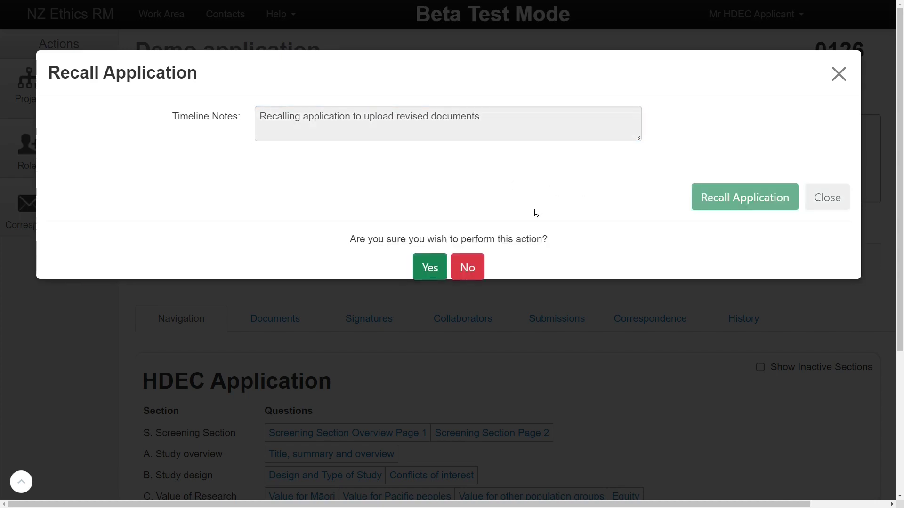
{"action": "left_click", "coordinate": [430, 270]}
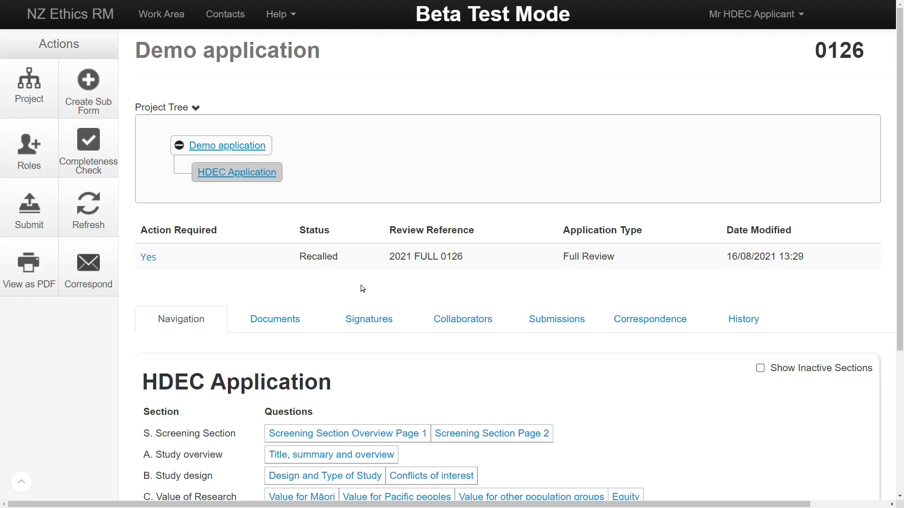
{"action": "left_click", "coordinate": [105, 293]}
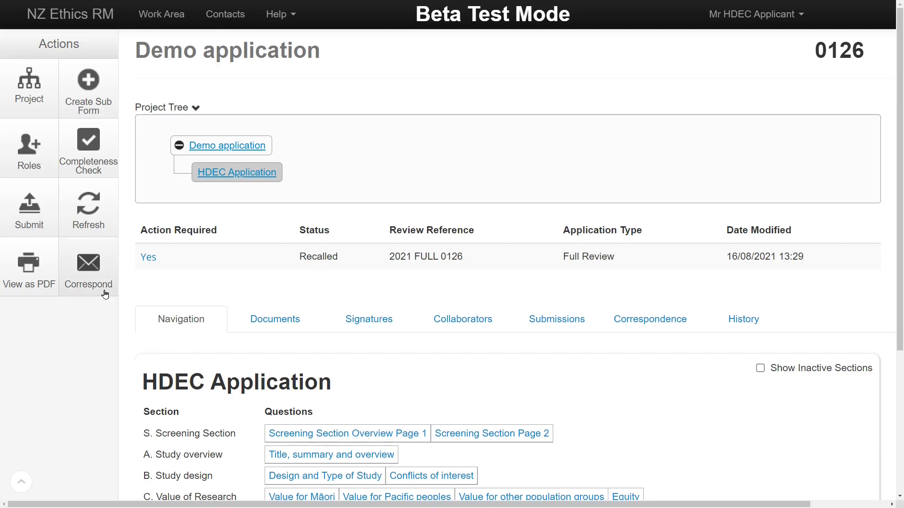
Send 'Hello, attached is the new peer review' with the Peer Review document attached.
{"action": "left_click", "coordinate": [322, 215]}
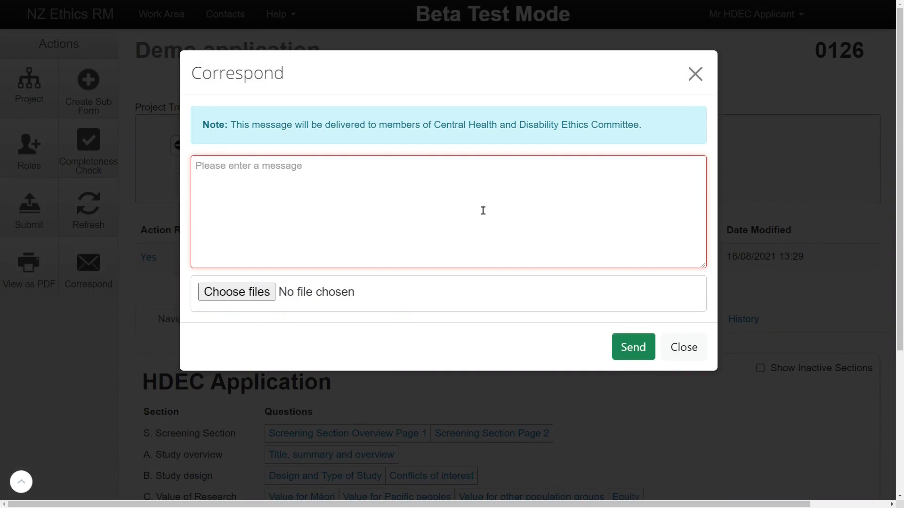
{"action": "type", "text": "He"}
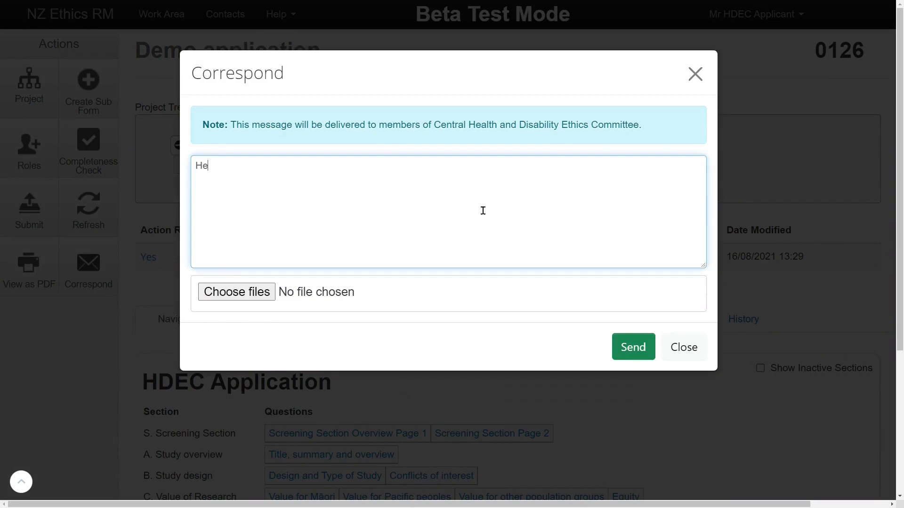
{"action": "type", "text": "llo, attached is the new "}
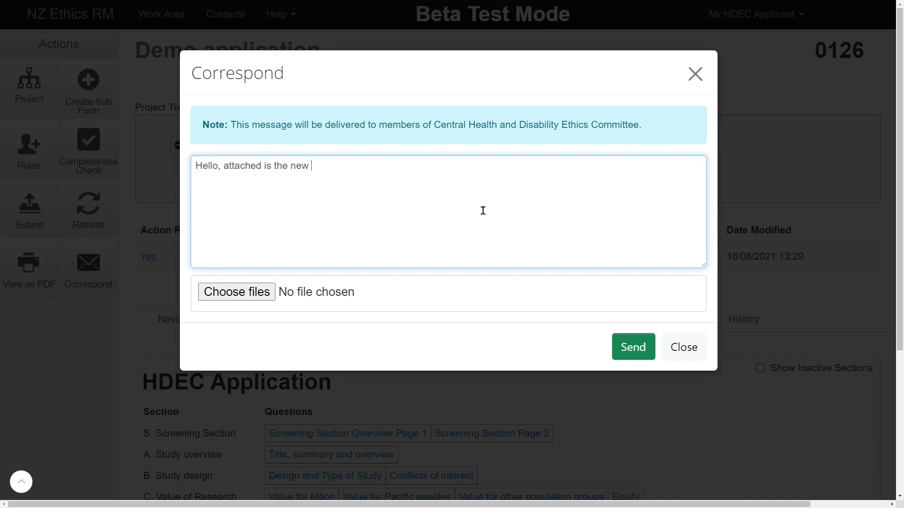
{"action": "type", "text": "peer review"}
{"action": "left_click", "coordinate": [261, 294]}
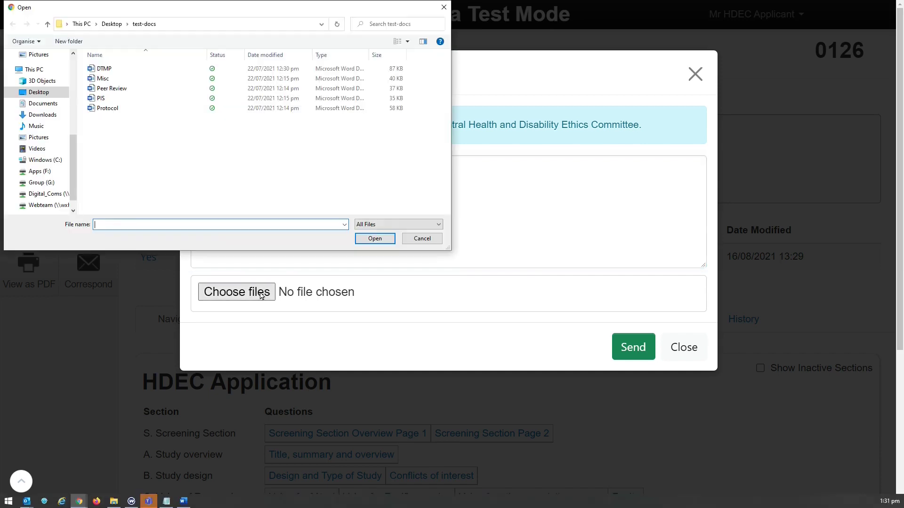
{"action": "left_click", "coordinate": [125, 90]}
{"action": "left_click", "coordinate": [377, 239]}
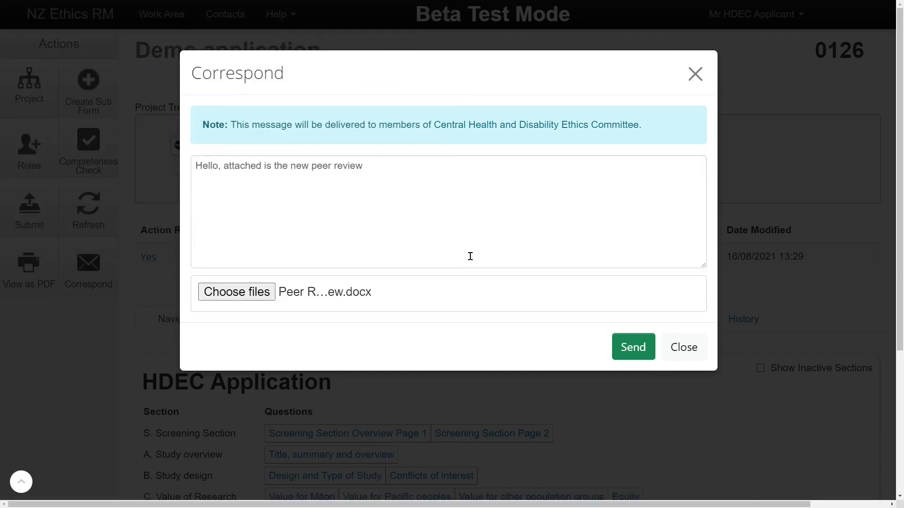
{"action": "left_click", "coordinate": [628, 351]}
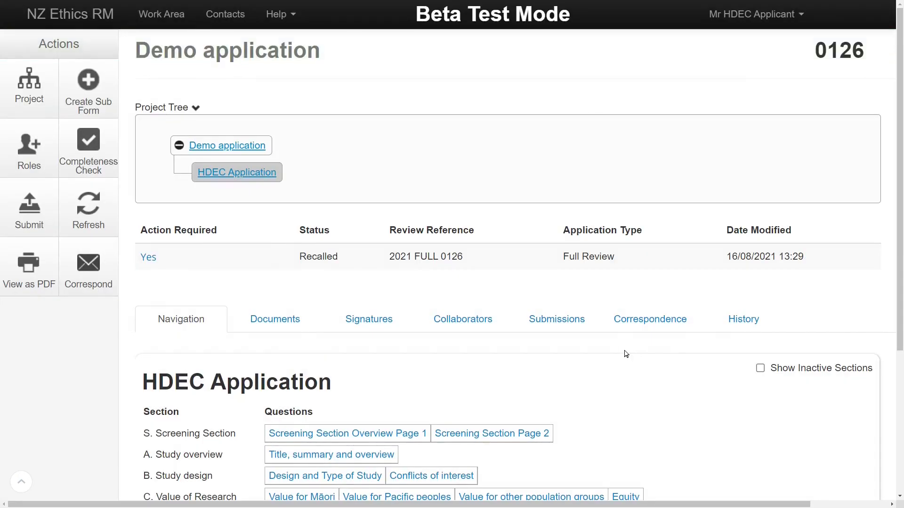
{"action": "left_click", "coordinate": [665, 330]}
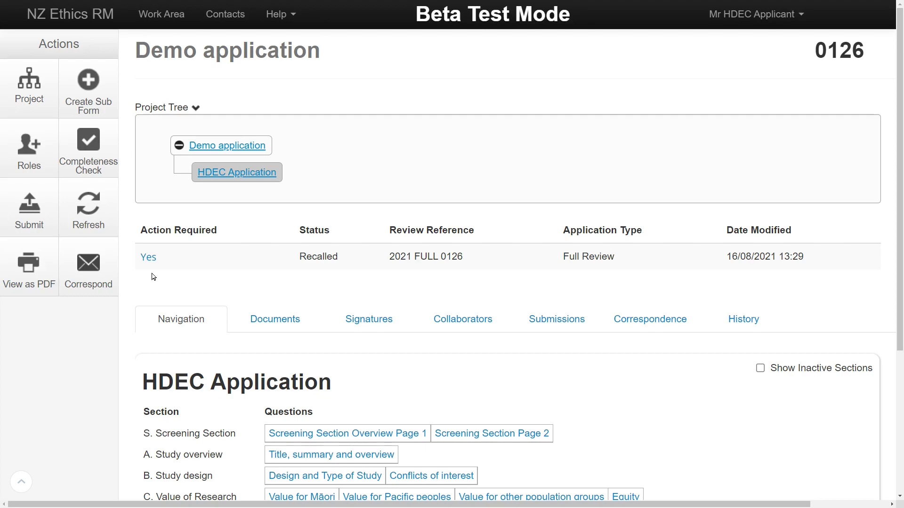
Run the completeness check, jump to the unanswered A7 Scientific basis question, then return to Full submission test 11.
{"action": "left_click", "coordinate": [148, 258]}
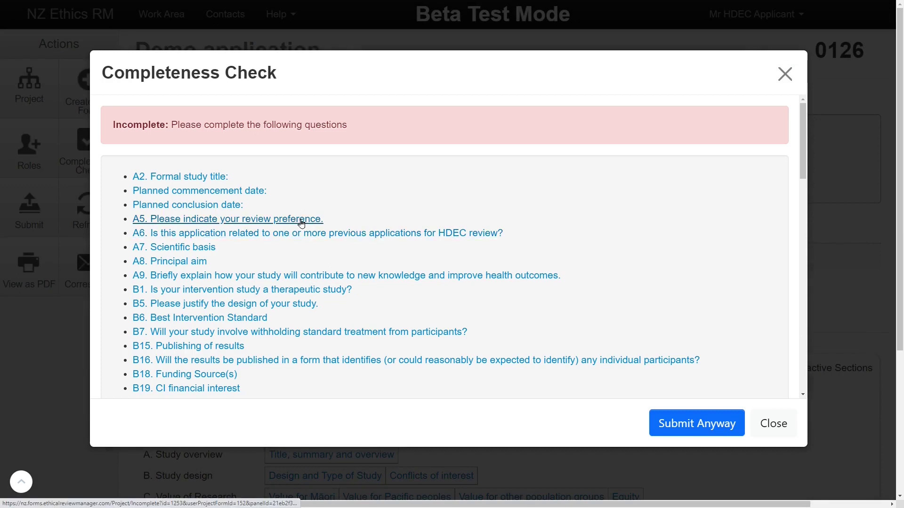
{"action": "left_click", "coordinate": [213, 247]}
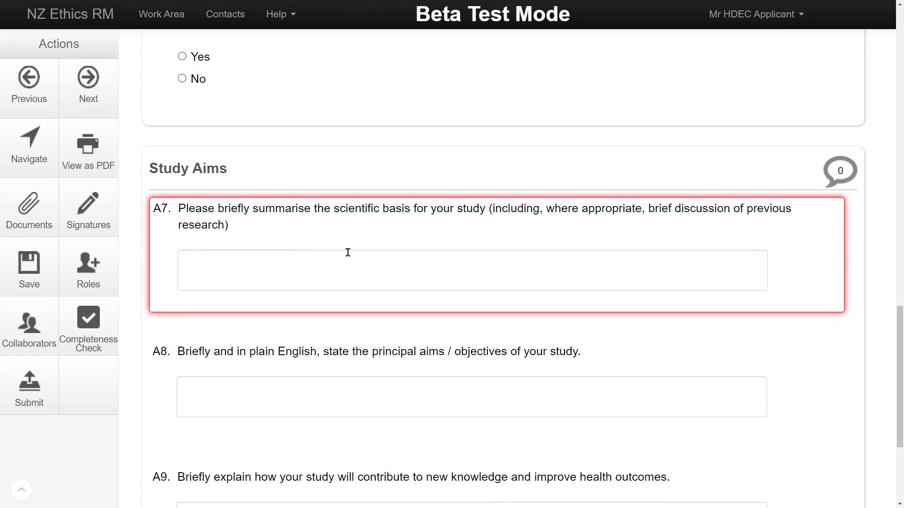
{"action": "key", "text": "alt+Left"}
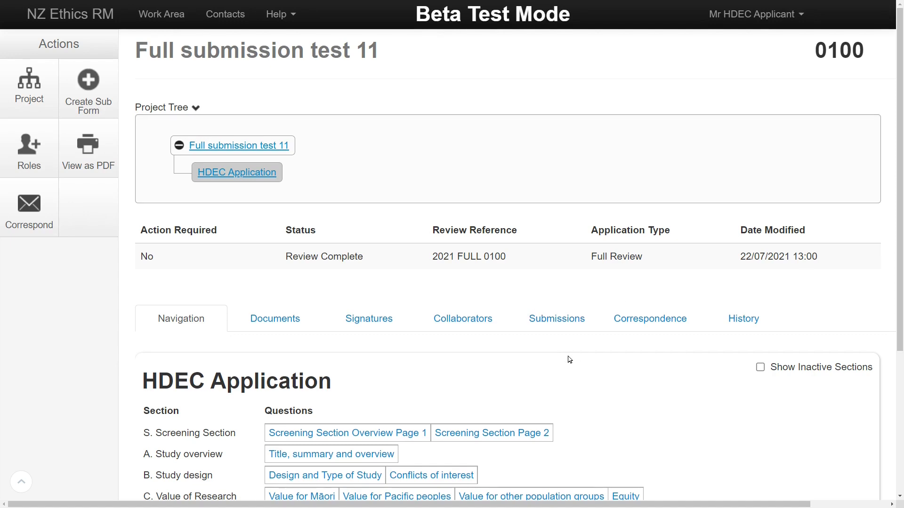
List Full submission test 11's documents, try the search 'peer', clear it, and view the selected documents.
{"action": "scroll", "coordinate": [566, 359], "scroll_direction": "down", "scroll_amount": 1}
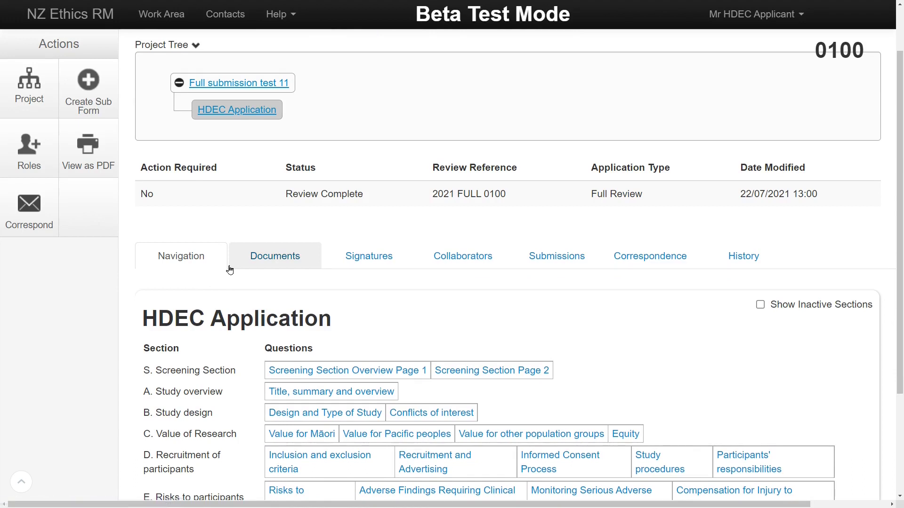
{"action": "left_click", "coordinate": [305, 268]}
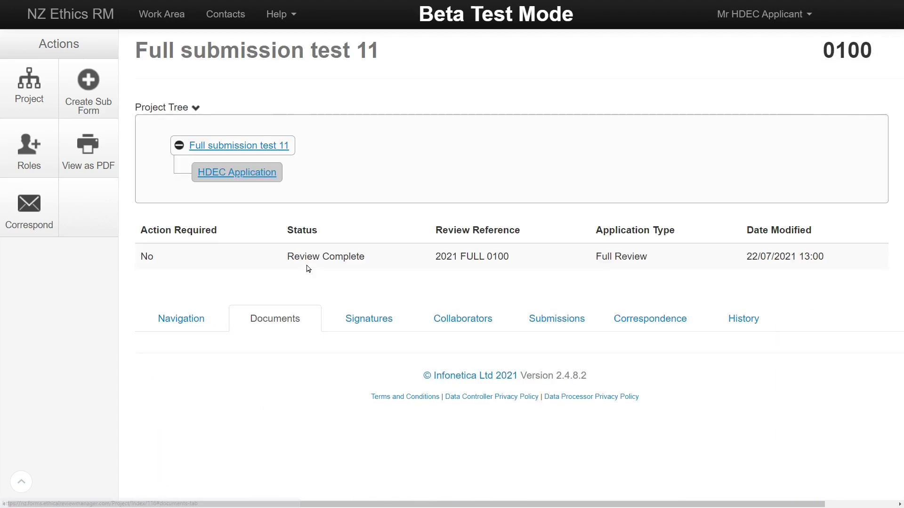
{"action": "scroll", "coordinate": [308, 269], "scroll_direction": "down", "scroll_amount": 4}
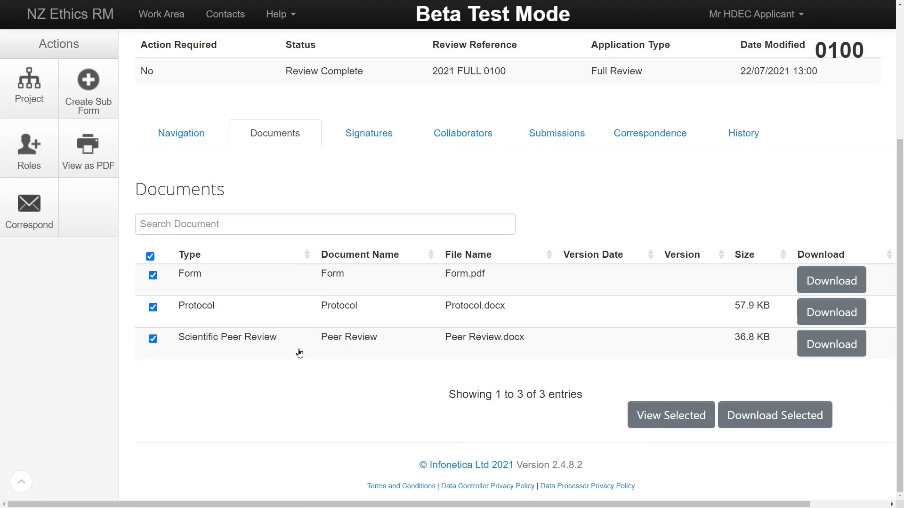
{"action": "left_click", "coordinate": [335, 228]}
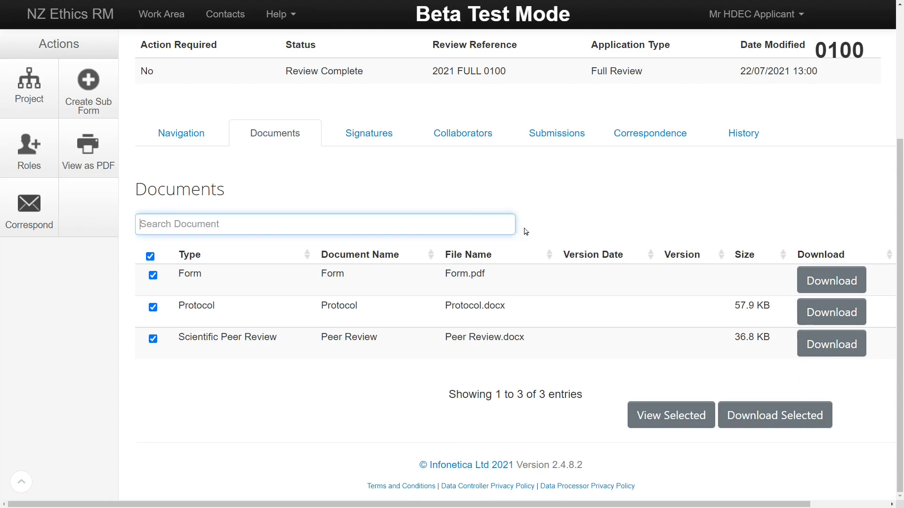
{"action": "type", "text": "peer"}
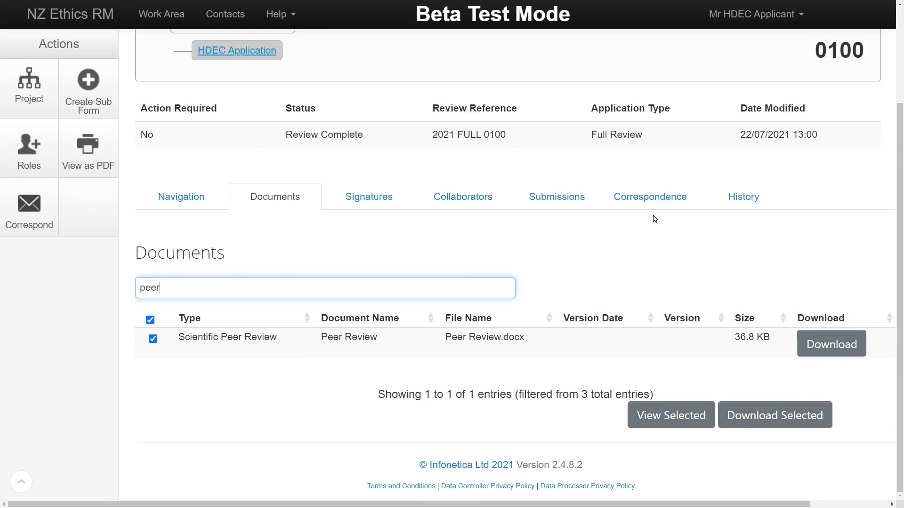
{"action": "key", "text": "BackSpace"}
{"action": "key", "text": "BackSpace"}
{"action": "key", "text": "BackSpace"}
{"action": "key", "text": "BackSpace"}
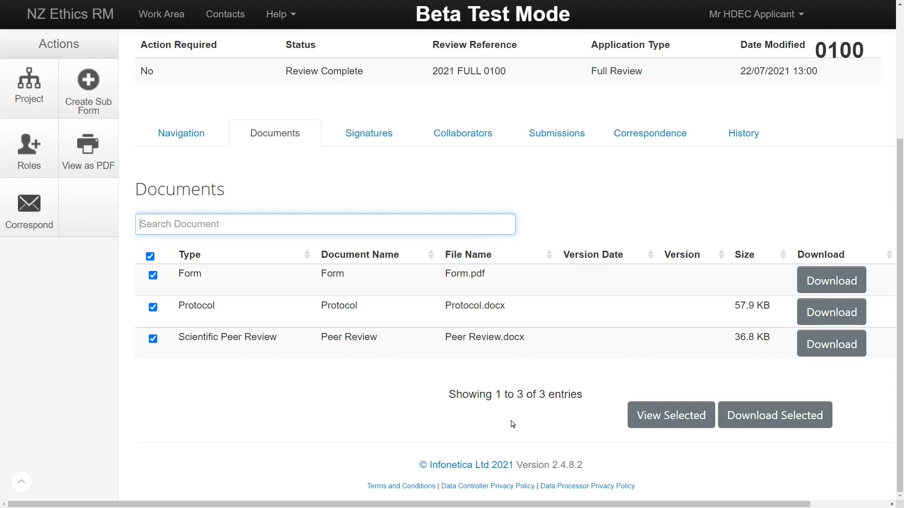
{"action": "left_click", "coordinate": [639, 425]}
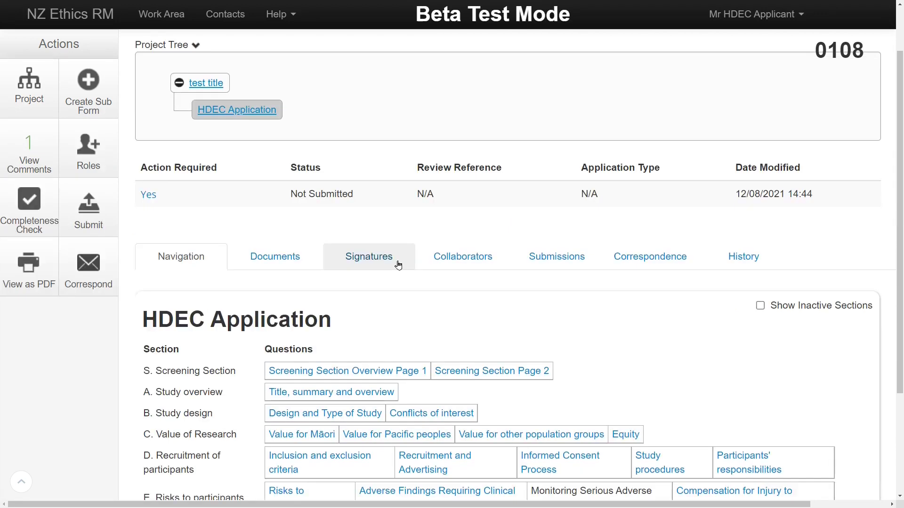
Show the signatures of the test title project (0108).
{"action": "left_click", "coordinate": [396, 258]}
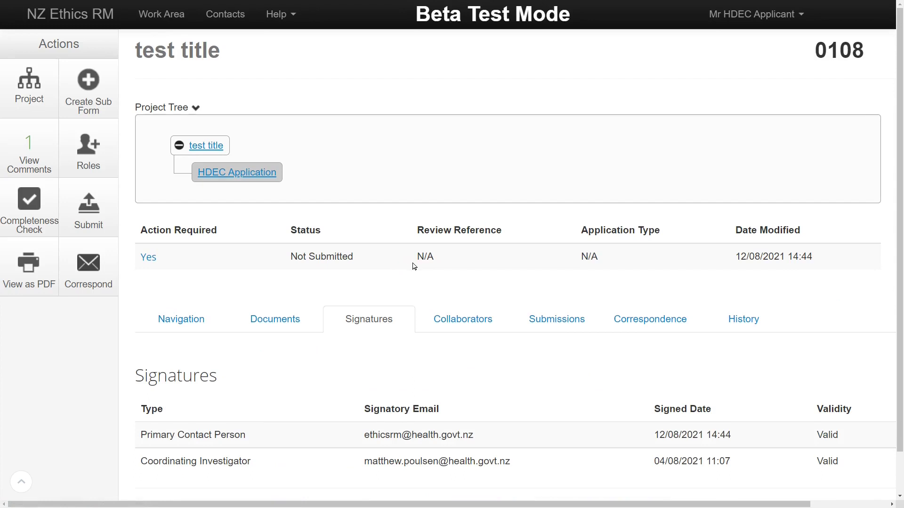
{"action": "scroll", "coordinate": [413, 266], "scroll_direction": "down", "scroll_amount": 3}
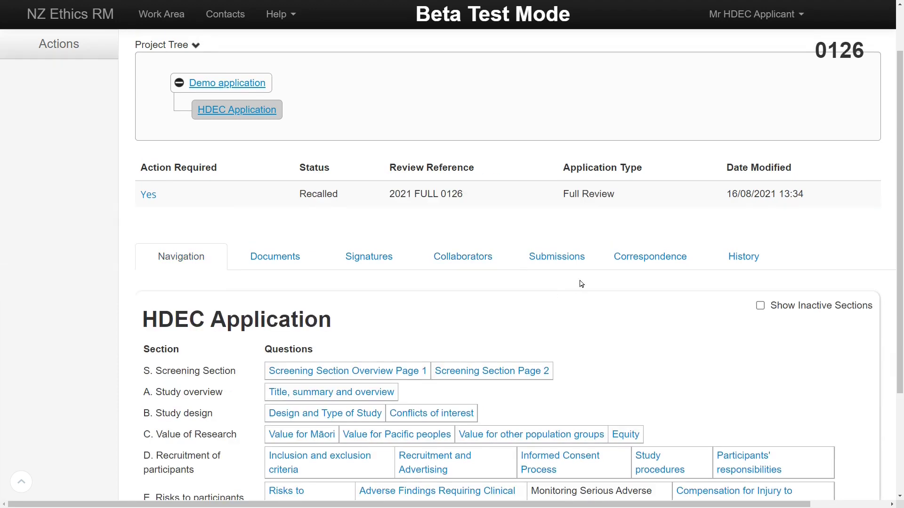
Show the Demo application's submissions, then its correspondence with the peer review message and attachment.
{"action": "left_click", "coordinate": [579, 258]}
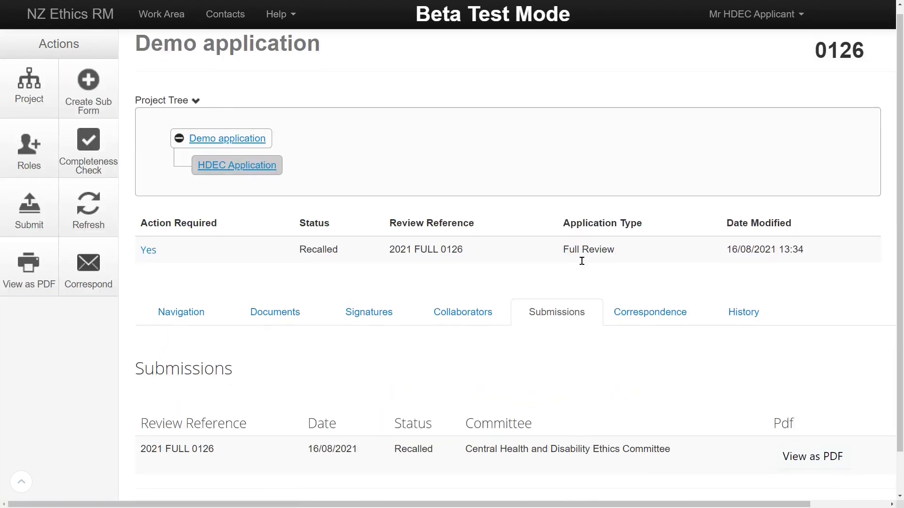
{"action": "scroll", "coordinate": [582, 260], "scroll_direction": "down", "scroll_amount": 1}
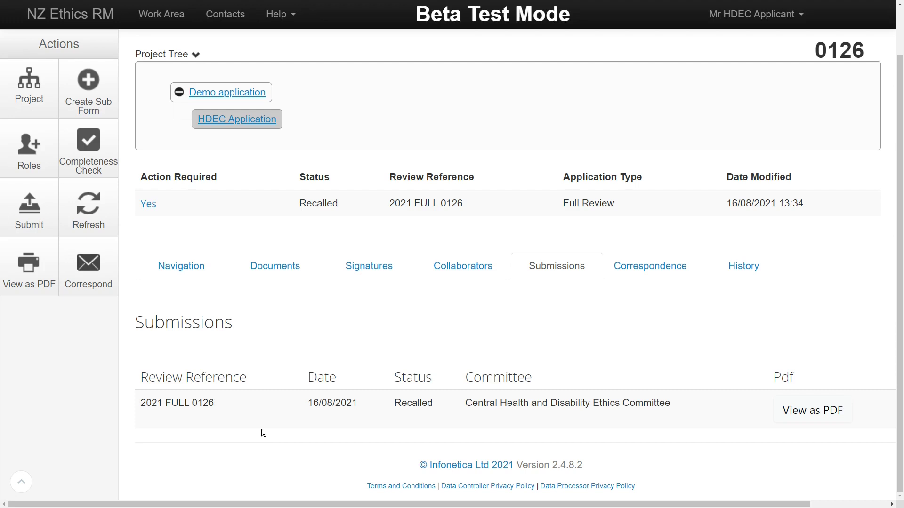
{"action": "left_click", "coordinate": [685, 276]}
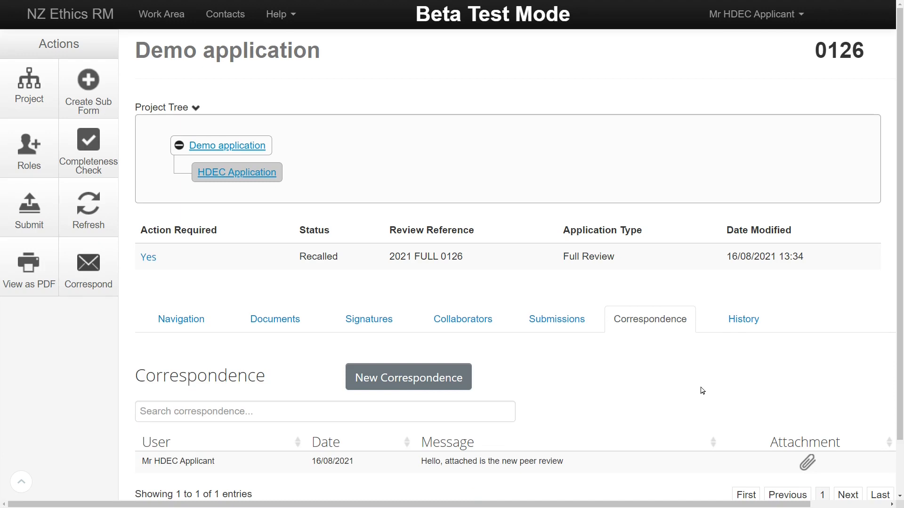
{"action": "scroll", "coordinate": [702, 391], "scroll_direction": "down", "scroll_amount": 2}
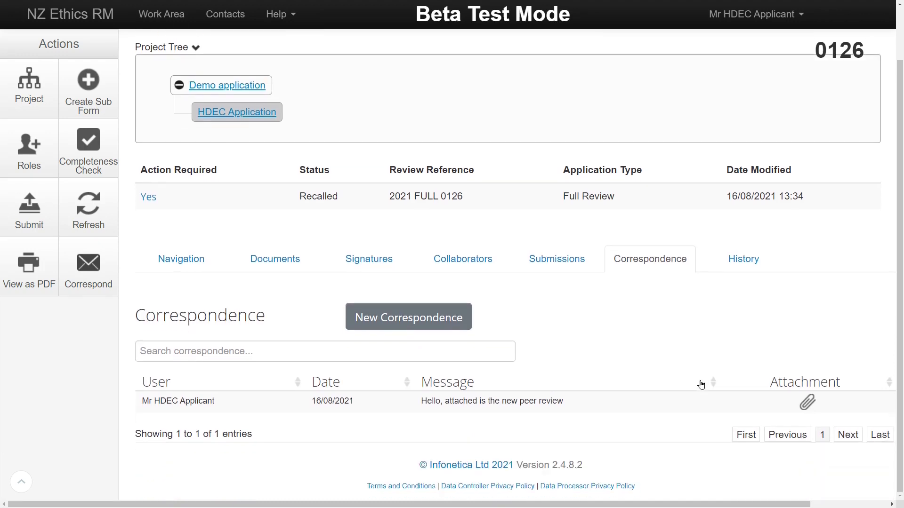
Show the Demo application's Form History table with its six entries from creation to Correspondence Sent.
{"action": "left_click", "coordinate": [764, 265]}
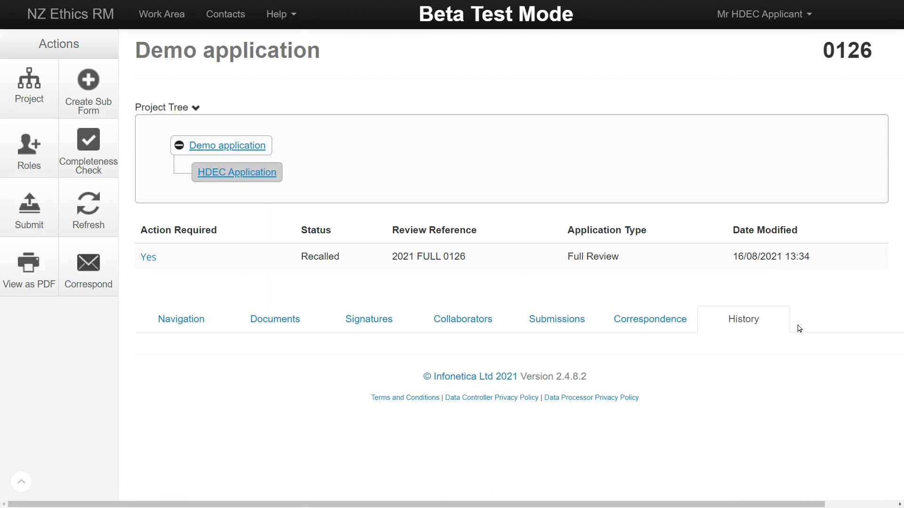
{"action": "scroll", "coordinate": [799, 329], "scroll_direction": "down", "scroll_amount": 3}
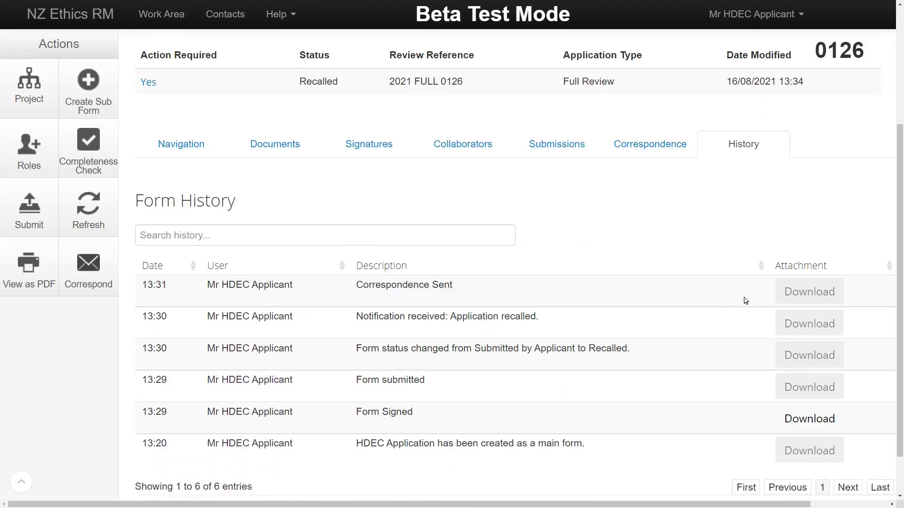
{"action": "scroll", "coordinate": [733, 305], "scroll_direction": "down", "scroll_amount": 1}
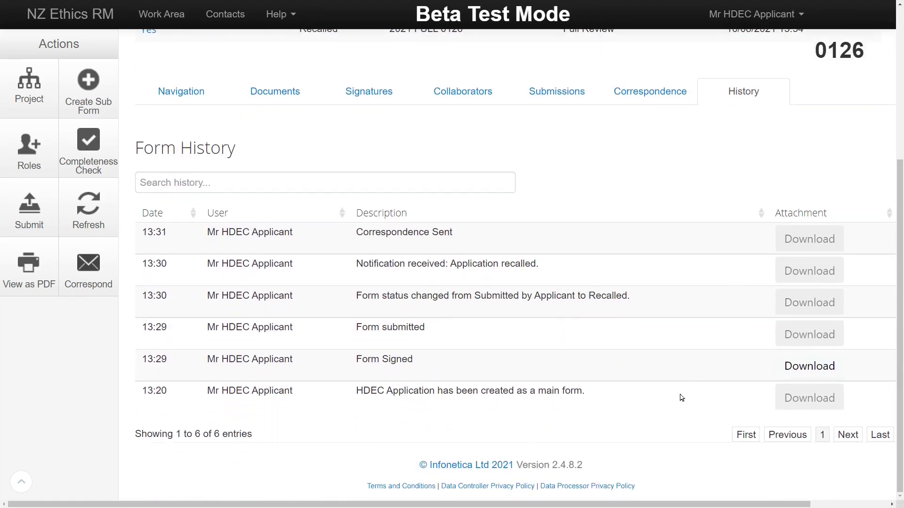